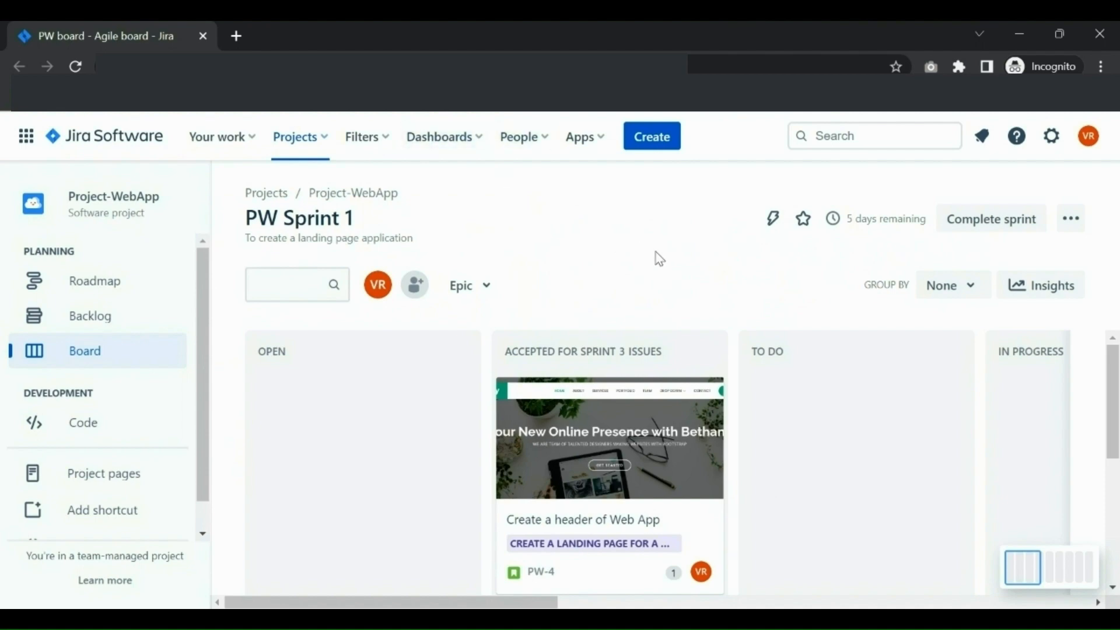
# Start a new dashboard named "Project web app dashboard" and add My organization as its viewers
pyautogui.click(486, 146)
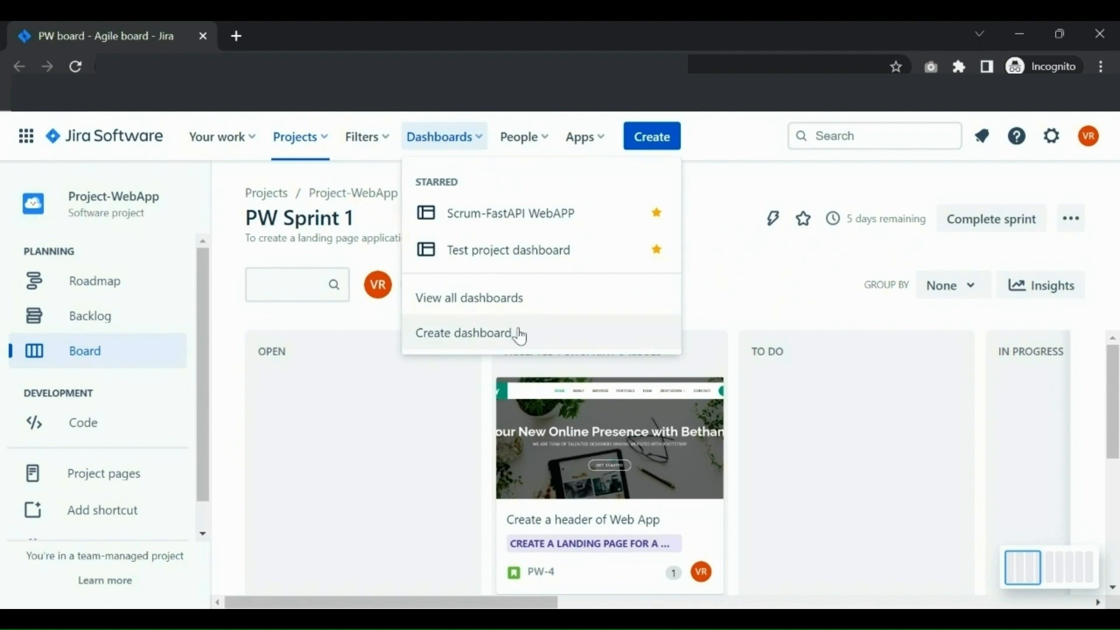
pyautogui.click(492, 342)
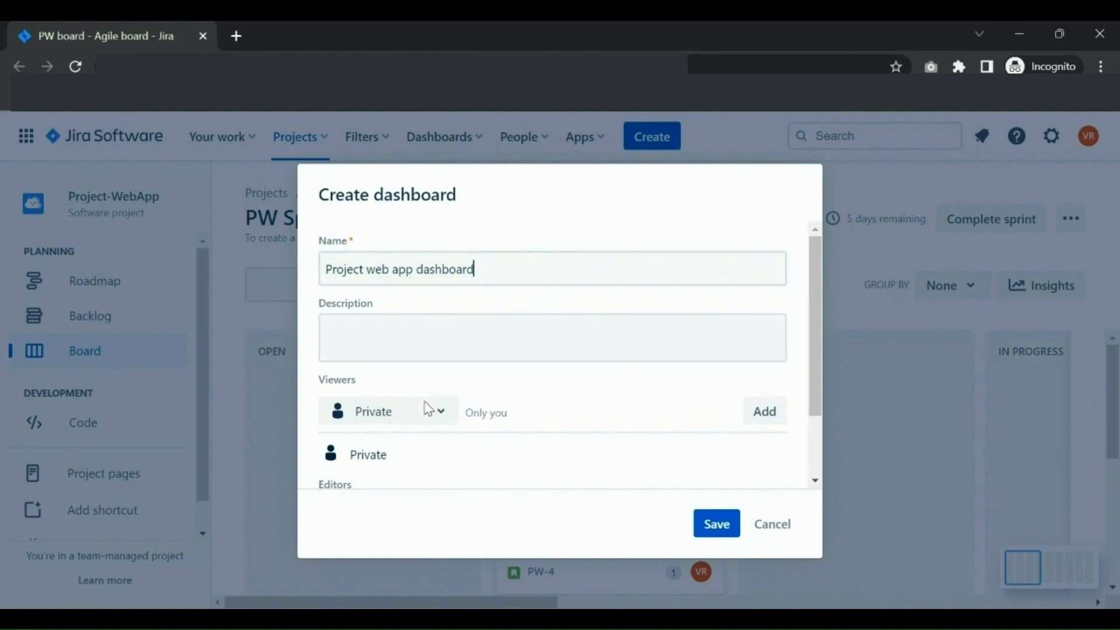
pyautogui.click(447, 423)
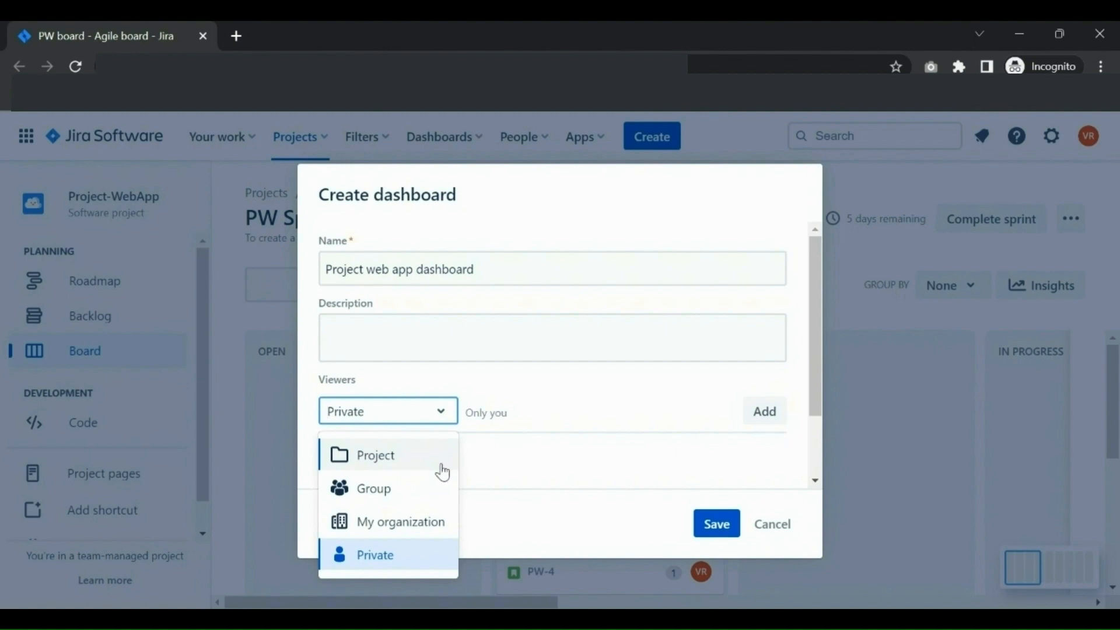
pyautogui.click(442, 554)
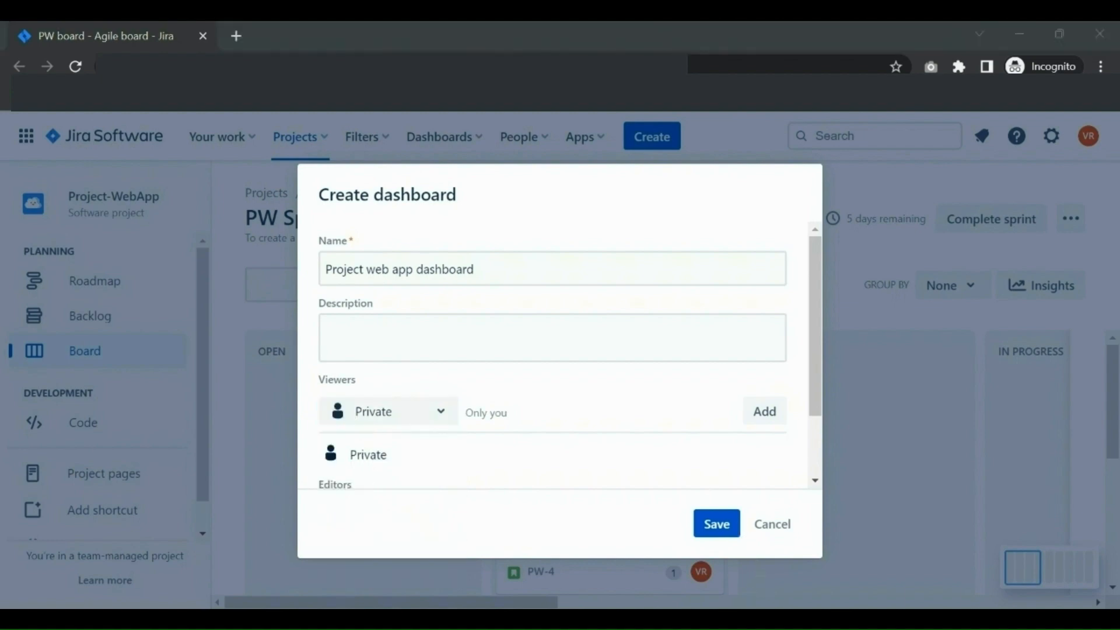
pyautogui.click(441, 412)
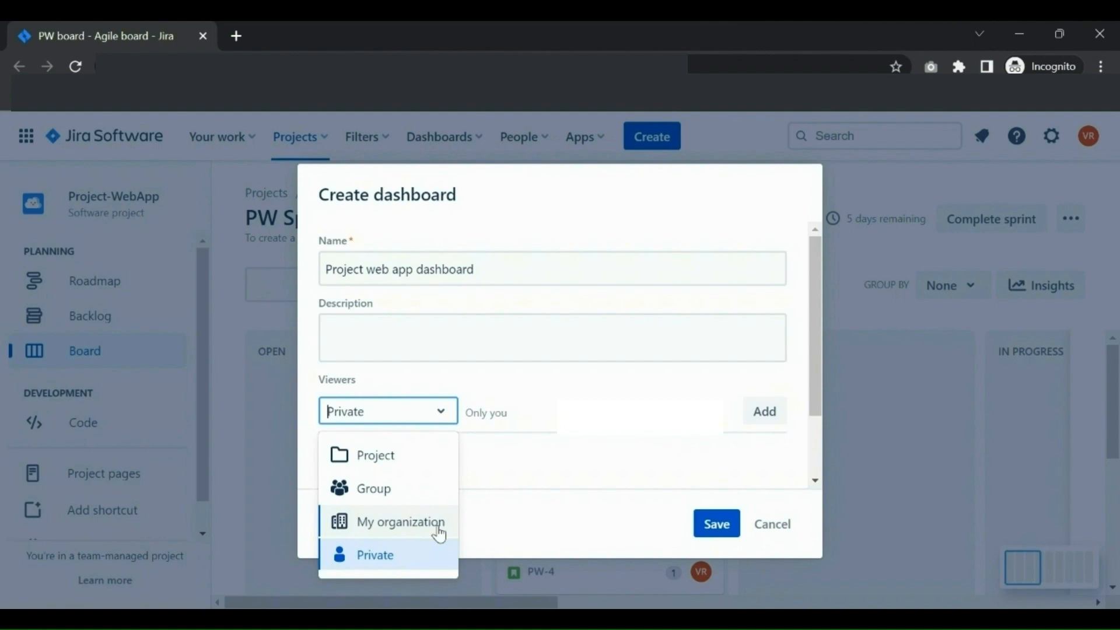
pyautogui.click(439, 533)
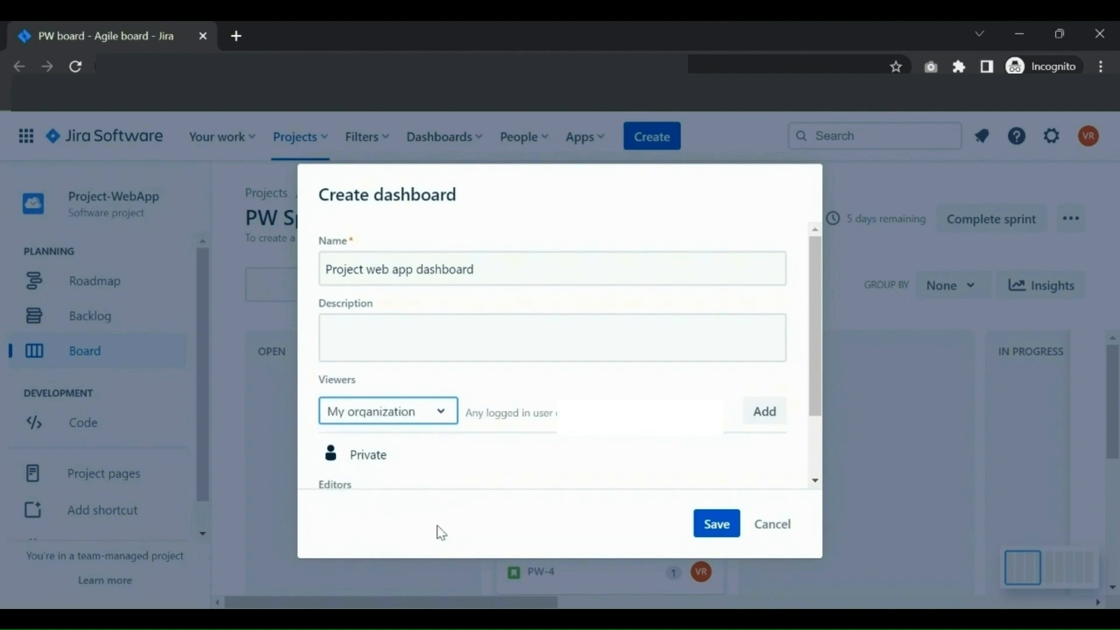
pyautogui.click(774, 431)
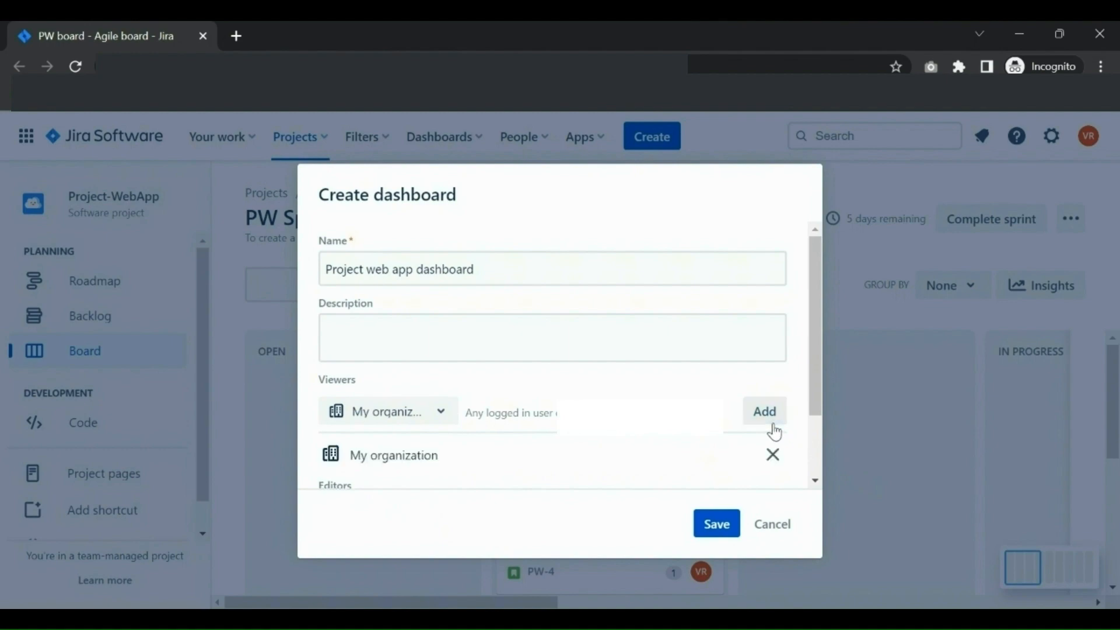
# Keep the dashboard's editors set to Private, save the new dashboard and dismiss the notification
pyautogui.scroll(-2, 353, 416)
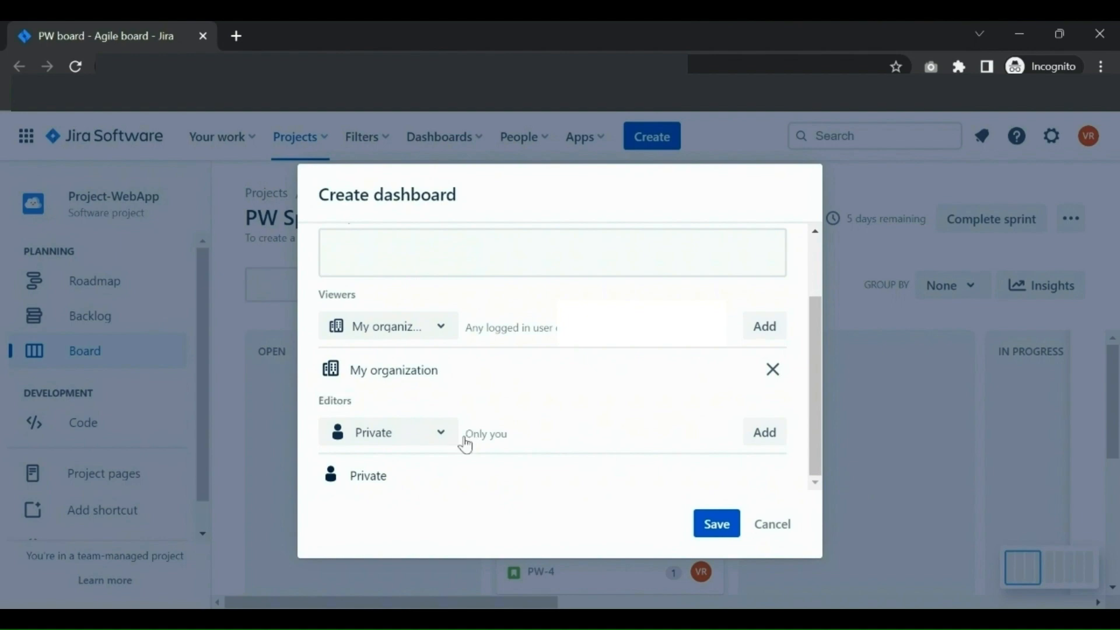
pyautogui.click(450, 442)
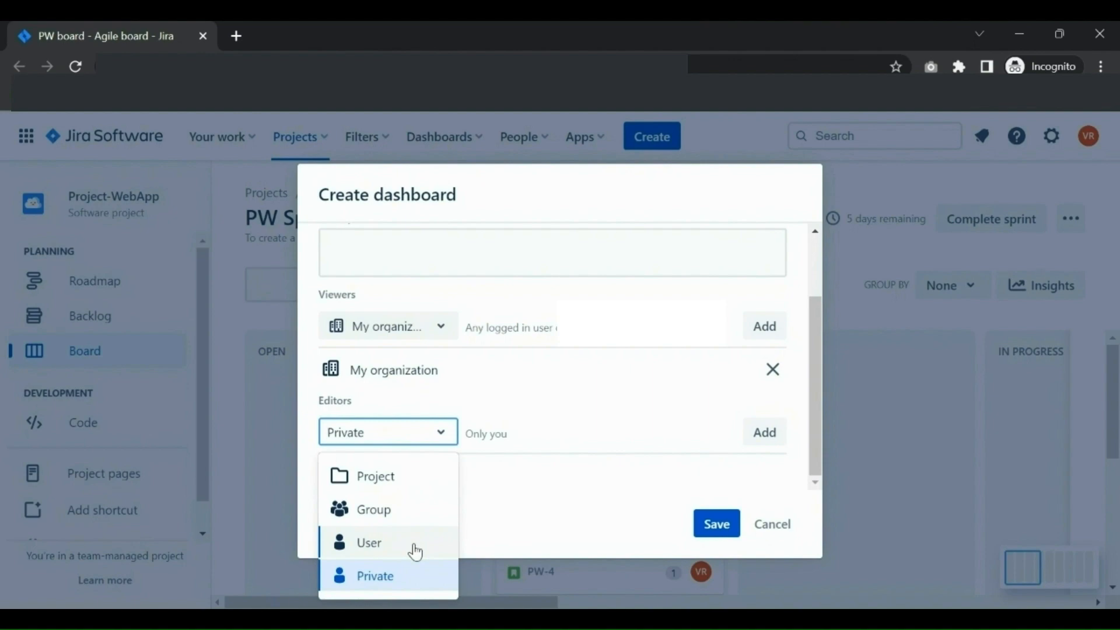
pyautogui.click(428, 583)
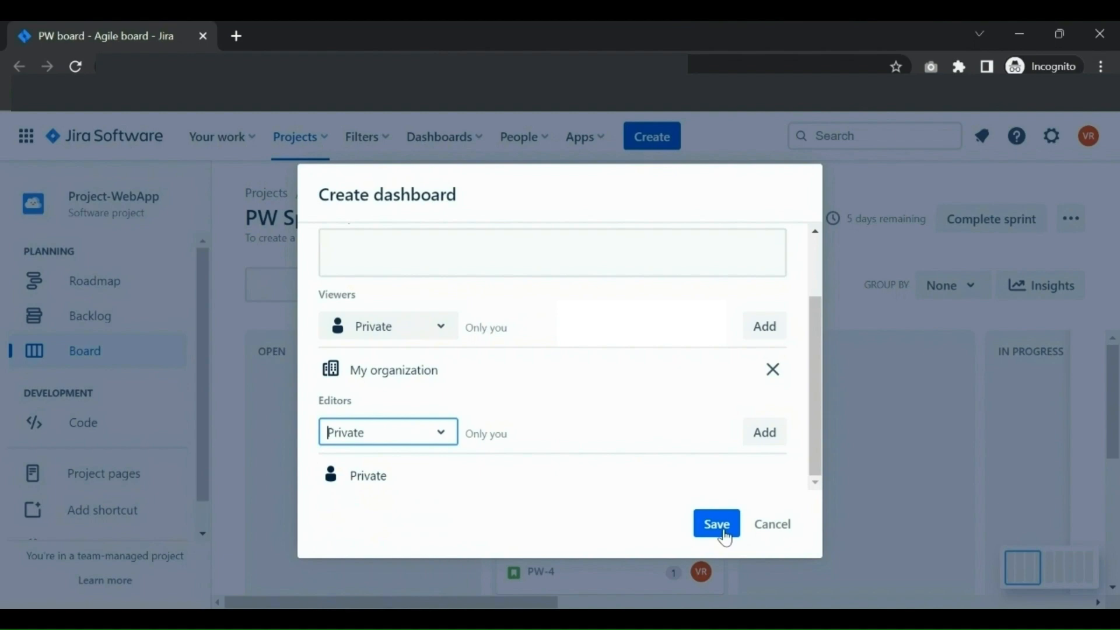
pyautogui.click(726, 537)
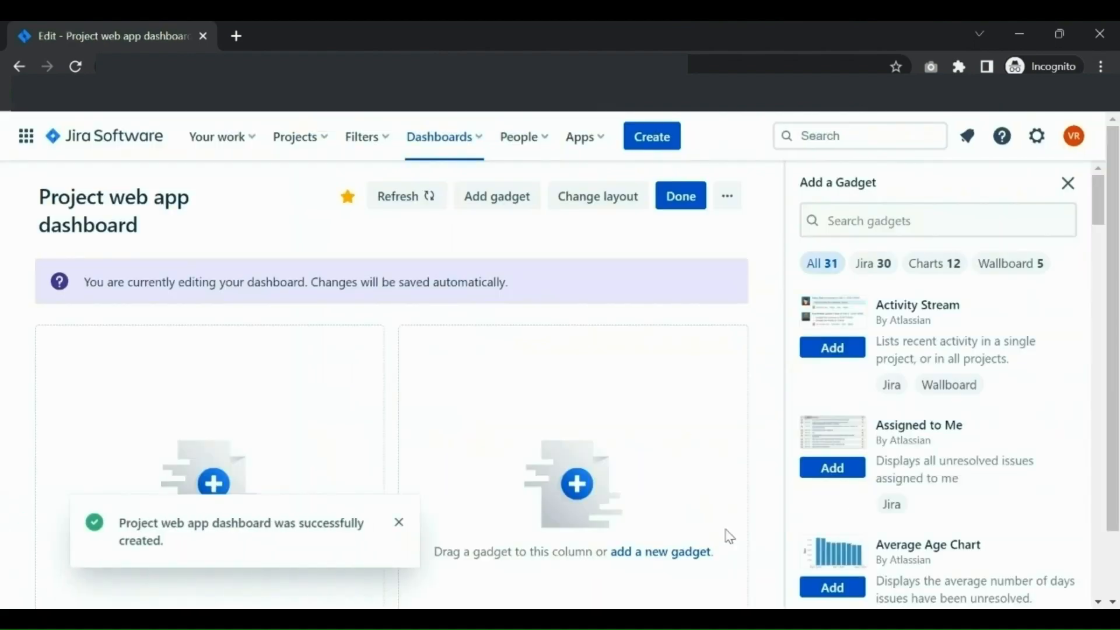
pyautogui.click(399, 522)
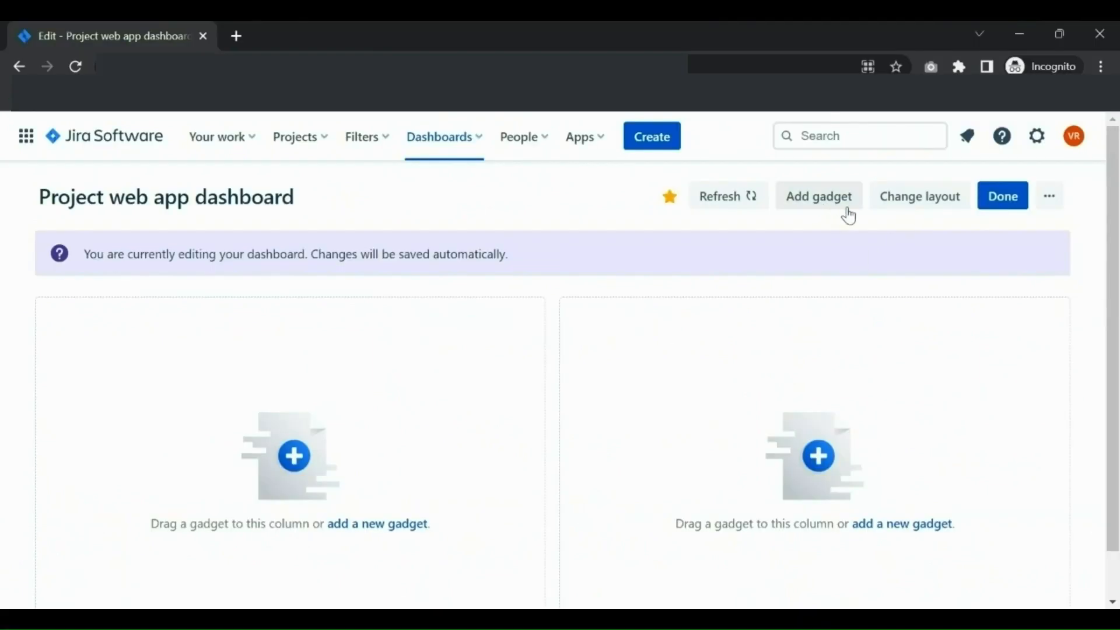
# Browse the gadgets available for the dashboard and search them for "sprint"
pyautogui.click(818, 198)
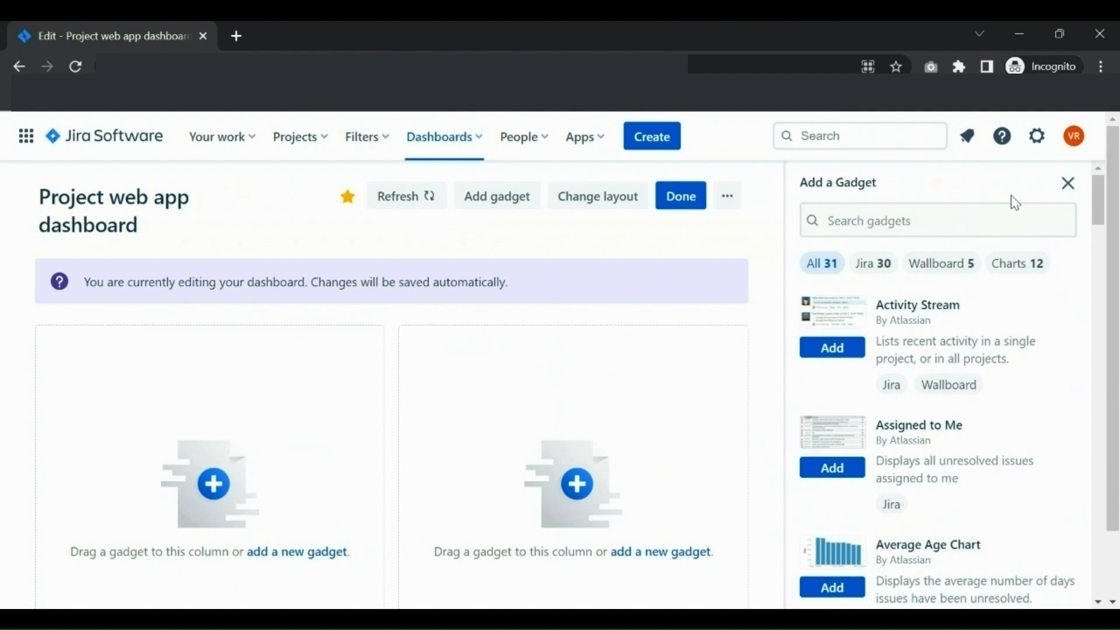
pyautogui.scroll(-5, 1057, 350)
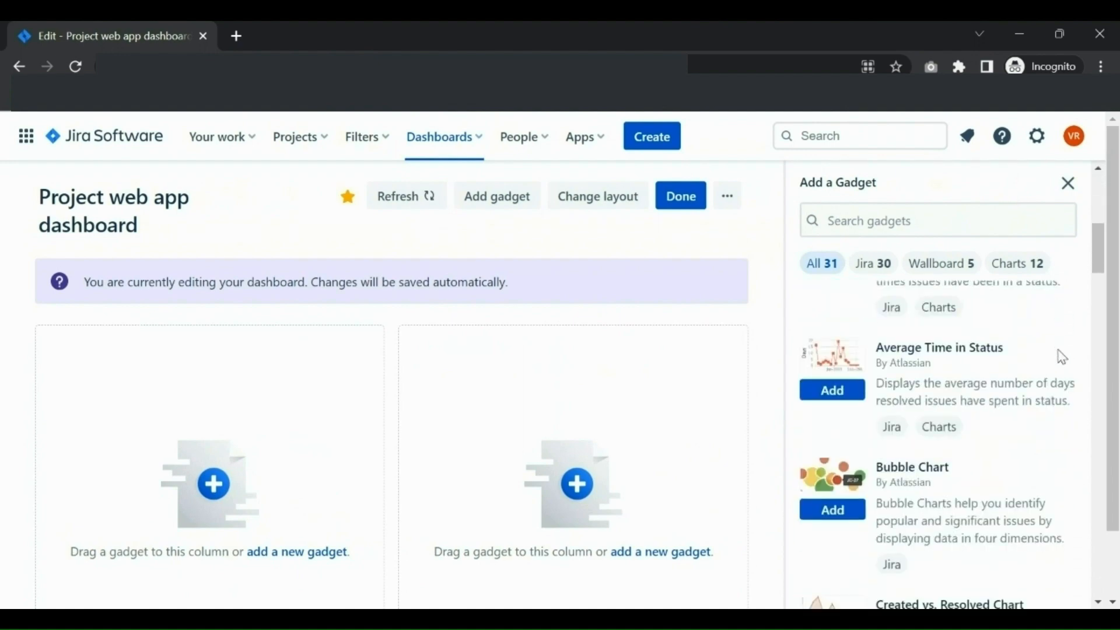
pyautogui.scroll(5, 1065, 360)
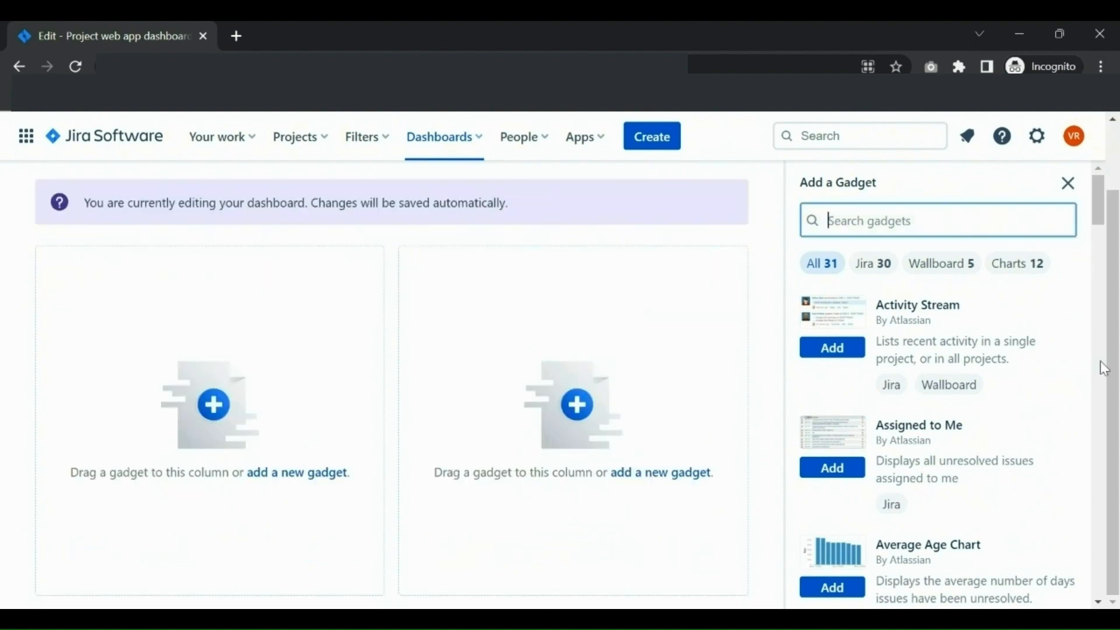
pyautogui.write('sprint')
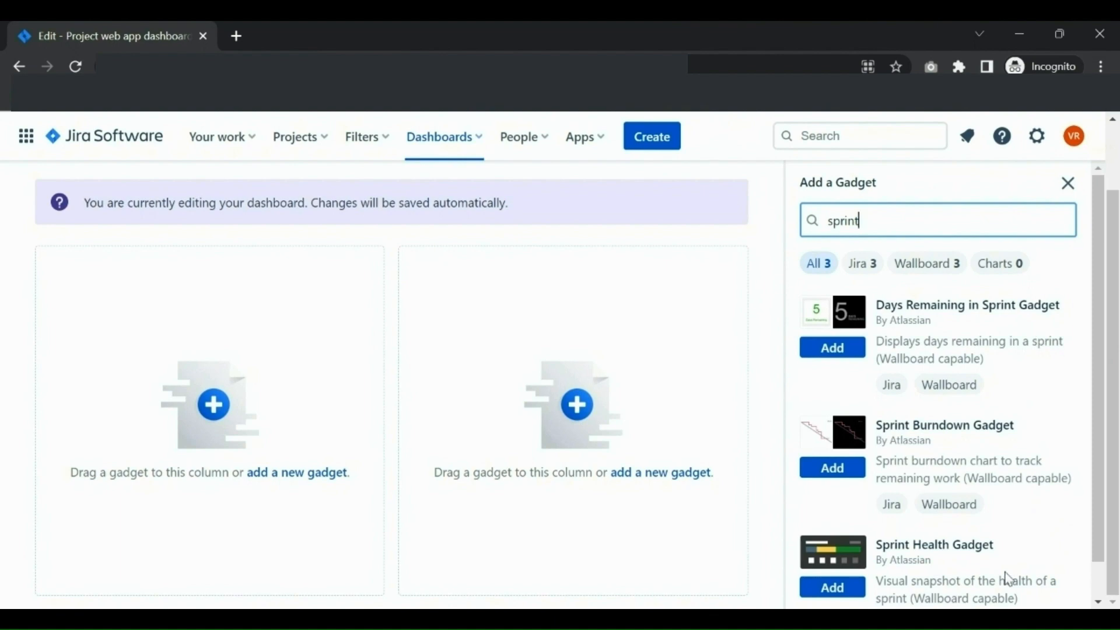
# Add the Days Remaining in Sprint, Sprint Burndown and Sprint Health gadgets to the dashboard and close the gadget list
pyautogui.click(833, 353)
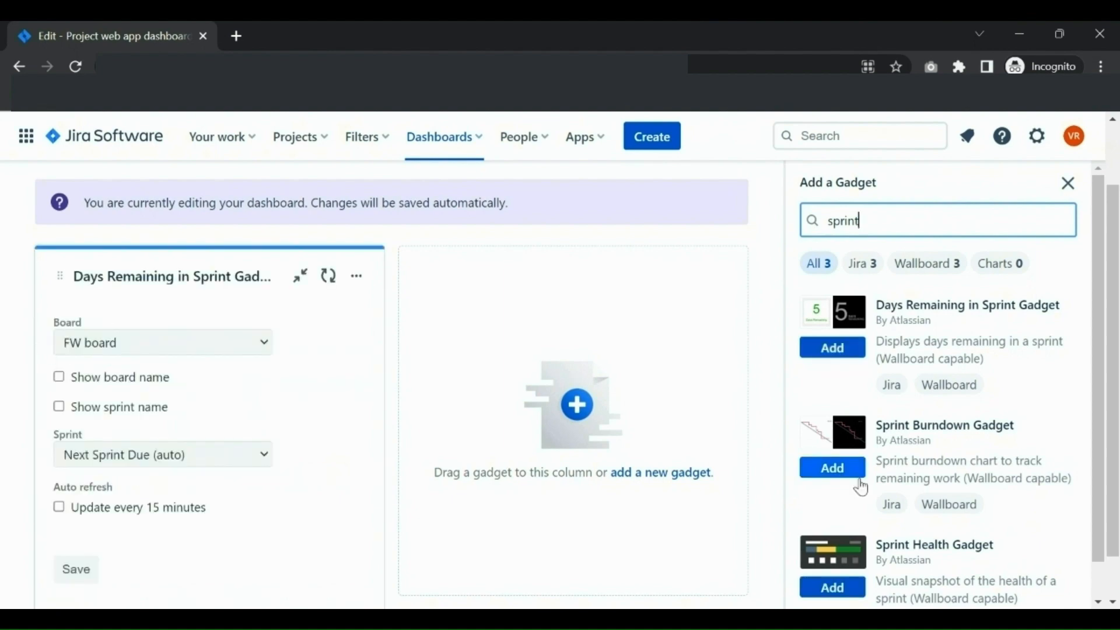
pyautogui.click(860, 482)
pyautogui.scroll(-1, 845, 525)
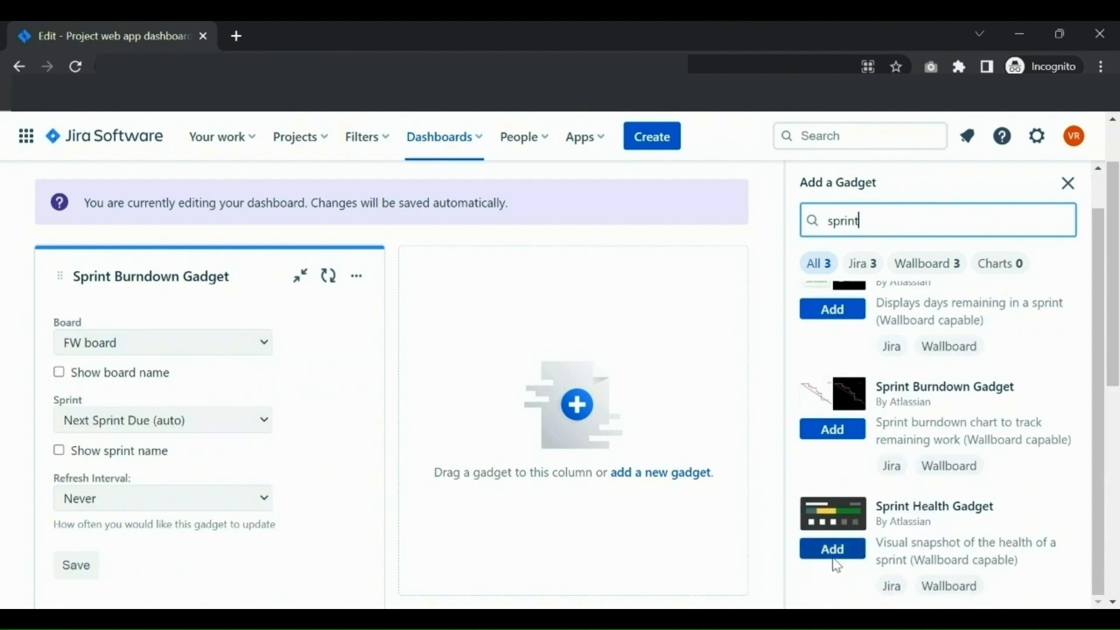
pyautogui.click(832, 557)
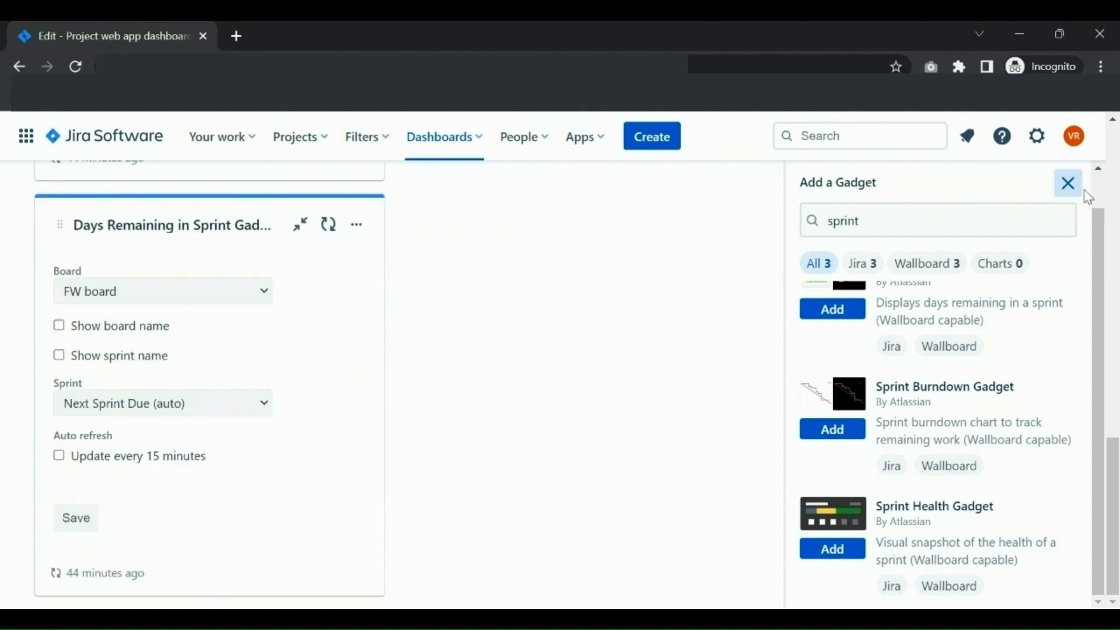
pyautogui.click(1068, 183)
# Move the Days Remaining in Sprint Gadget to the top of the dashboard's first column
pyautogui.scroll(5, 669, 502)
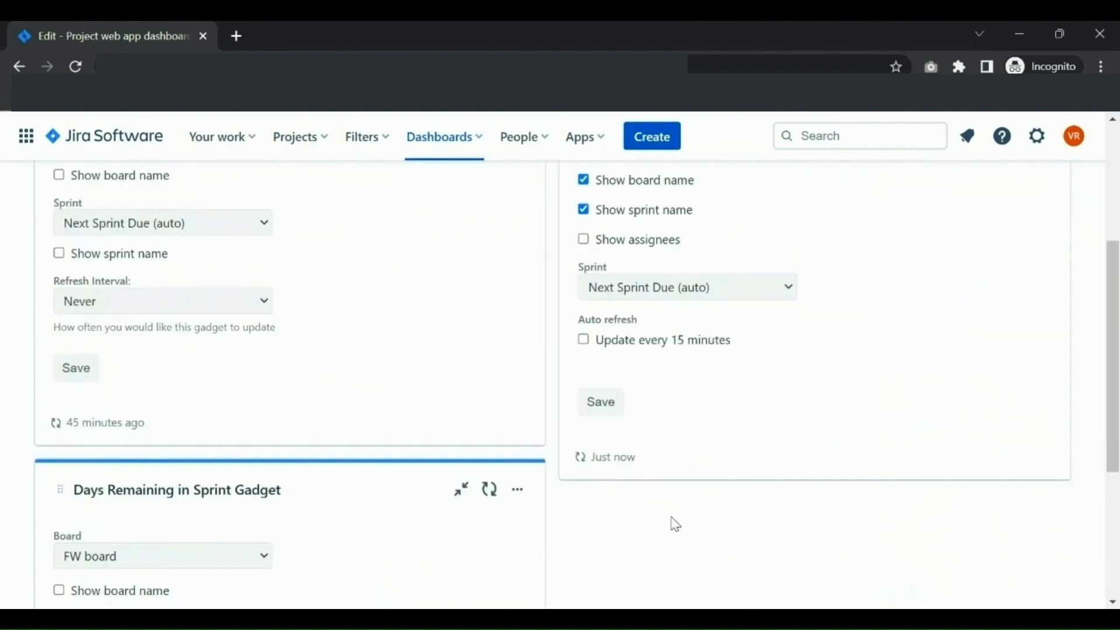
pyautogui.scroll(5, 689, 535)
pyautogui.scroll(-5, 697, 528)
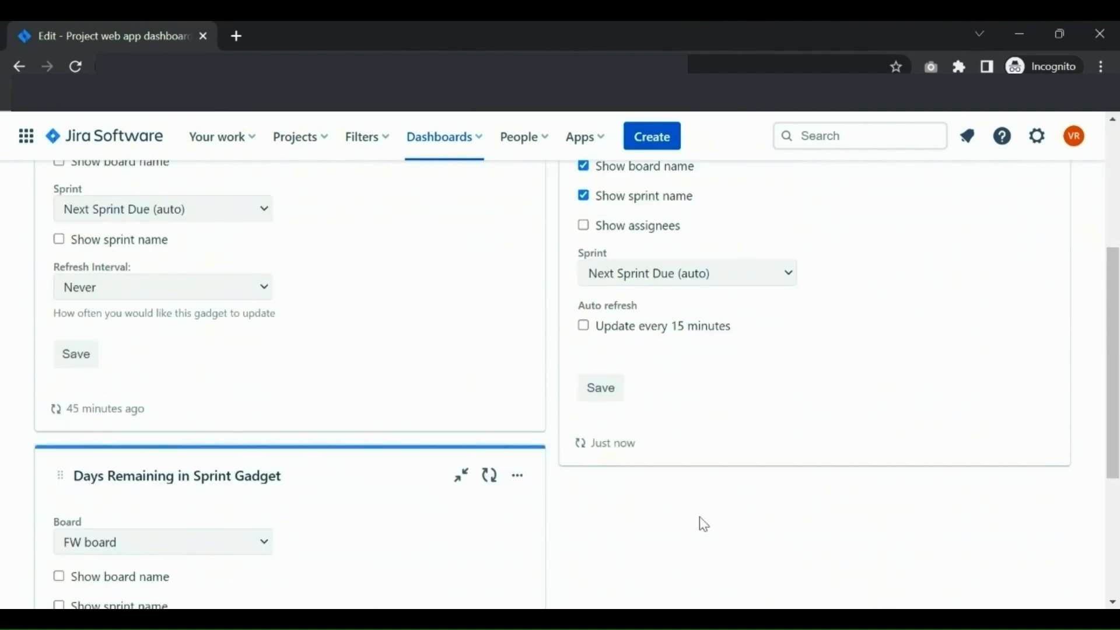
pyautogui.moveTo(367, 500)
pyautogui.mouseDown()
pyautogui.moveTo(414, 295)
pyautogui.moveTo(412, 207)
pyautogui.moveTo(420, 277)
pyautogui.moveTo(580, 281)
pyautogui.mouseUp()
pyautogui.scroll(-2, 578, 282)
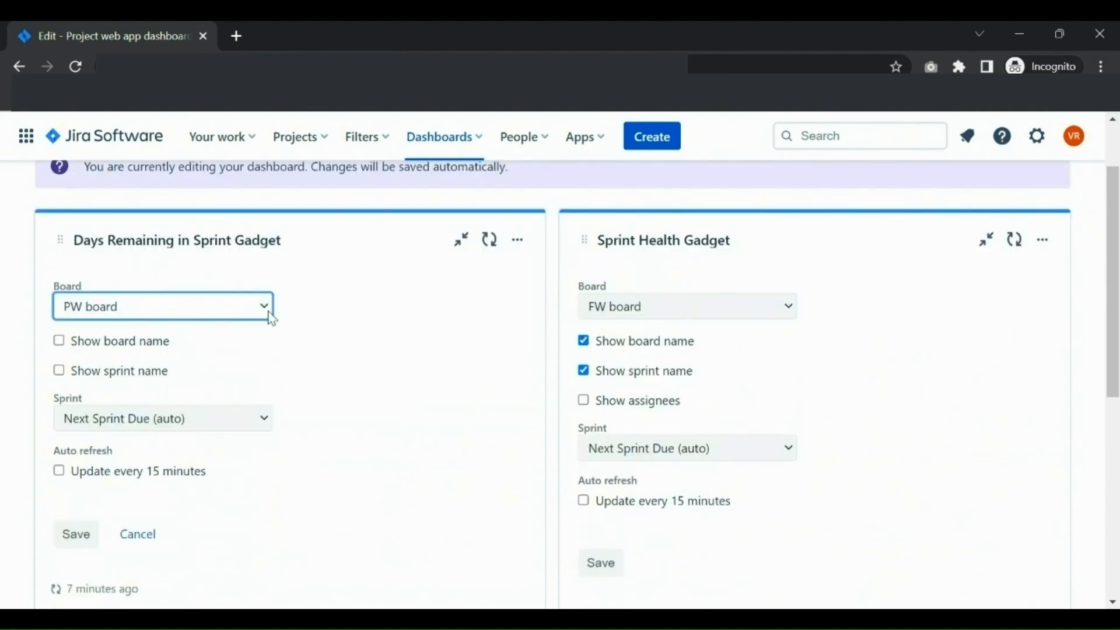
# Configure the Days Remaining in Sprint Gadget for PW board with board and sprint names, Next Sprint Due (auto) and 15-minute updates, and save it
pyautogui.click(271, 319)
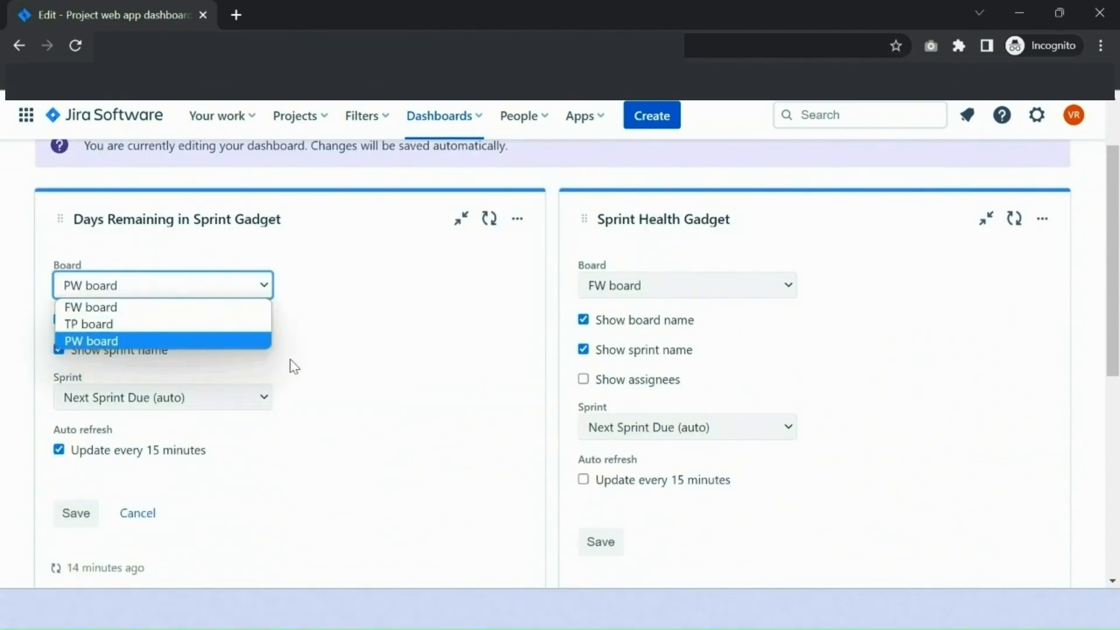
pyautogui.click(257, 340)
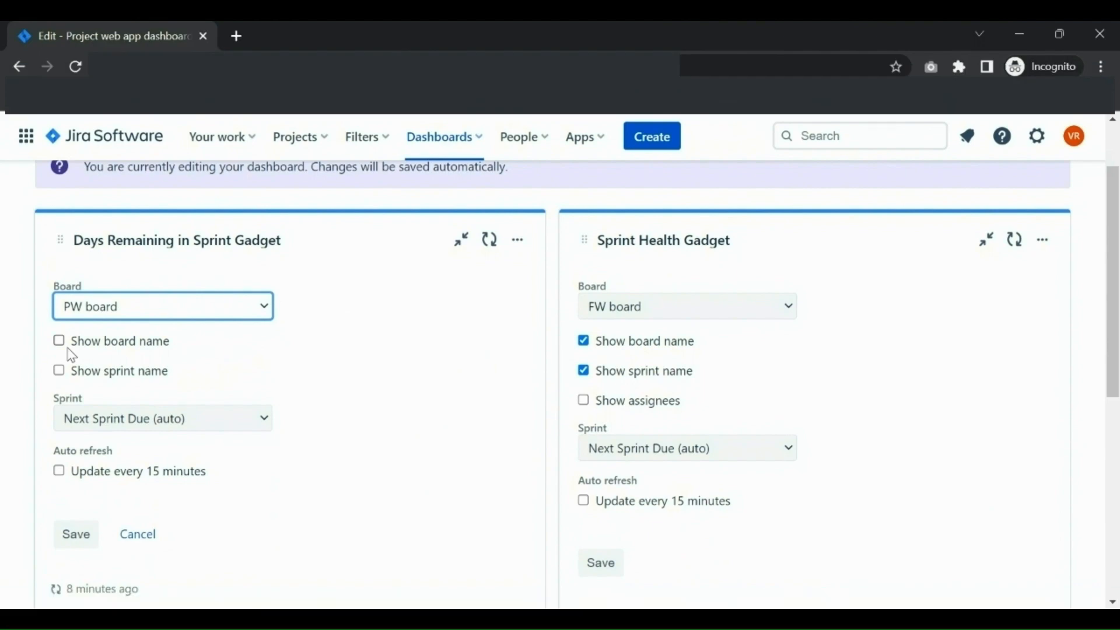
pyautogui.click(72, 355)
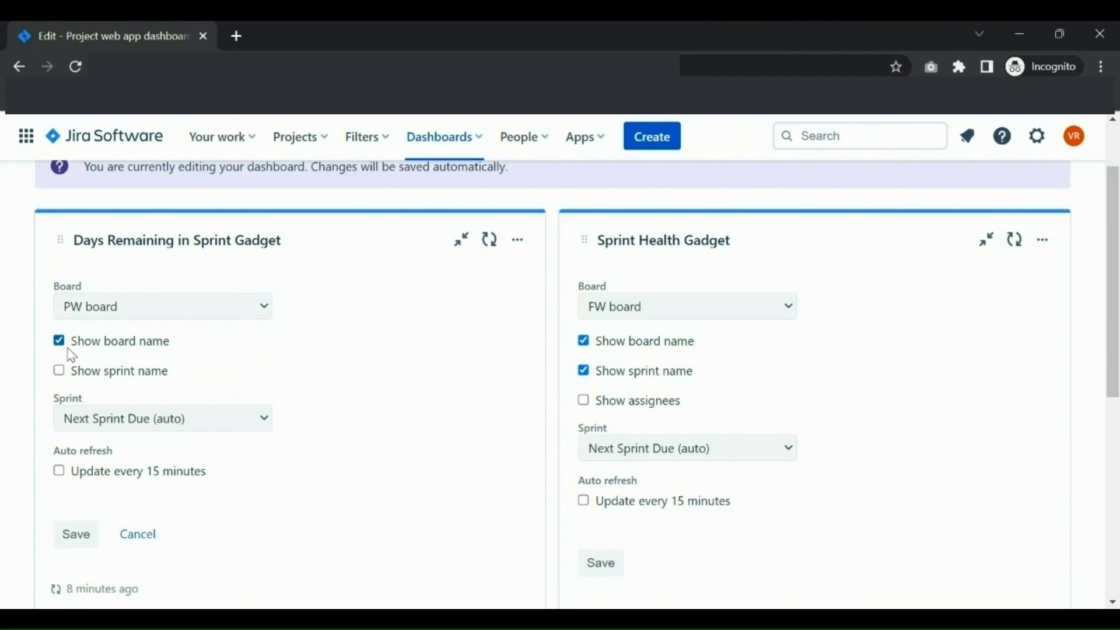
pyautogui.click(67, 377)
pyautogui.click(249, 419)
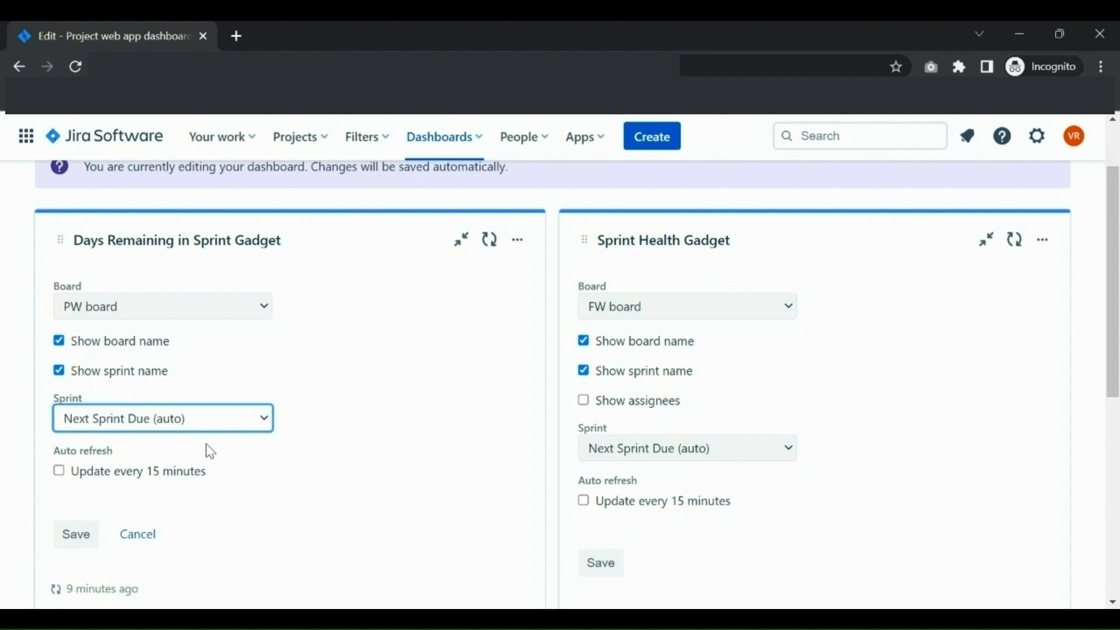
pyautogui.click(69, 484)
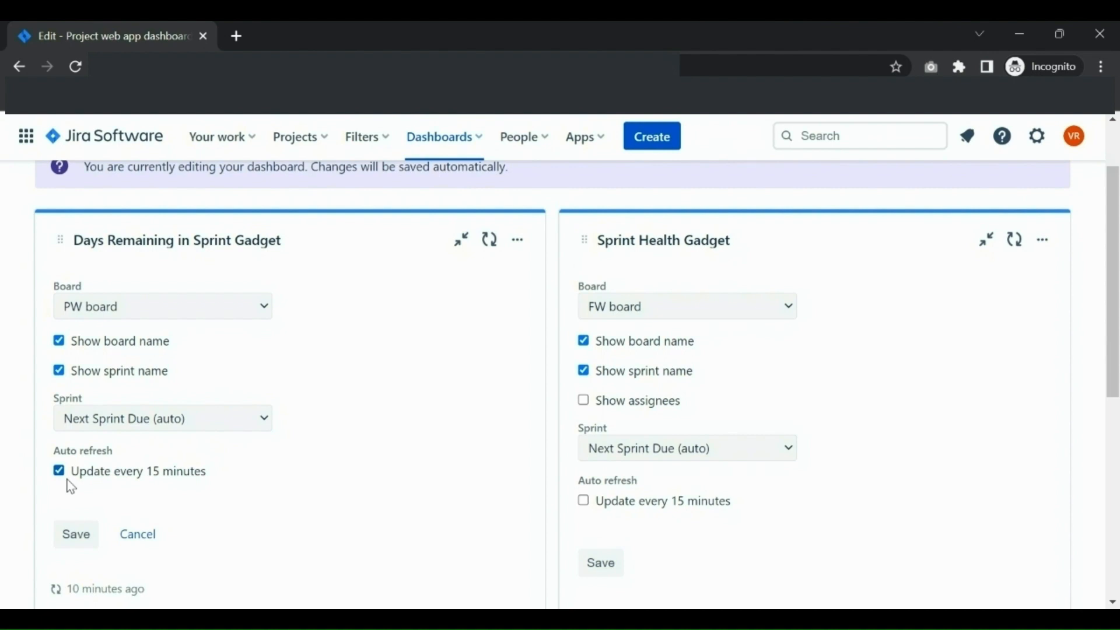
pyautogui.click(89, 541)
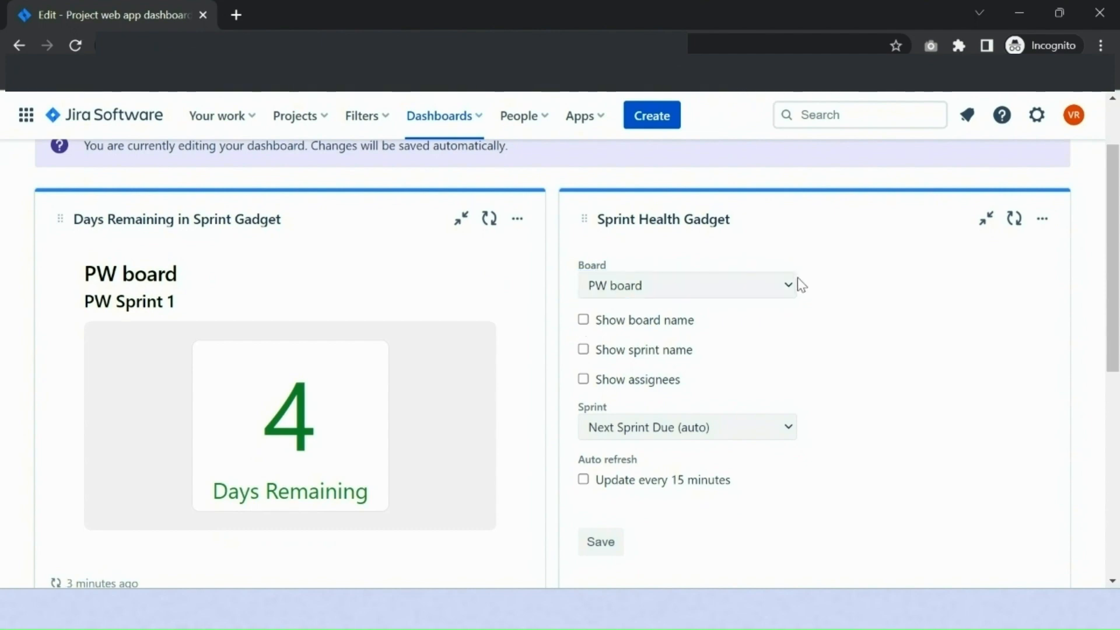
# Configure the Sprint Health Gadget for PW board with board and sprint names shown and updates every 15 minutes, and save it
pyautogui.click(787, 286)
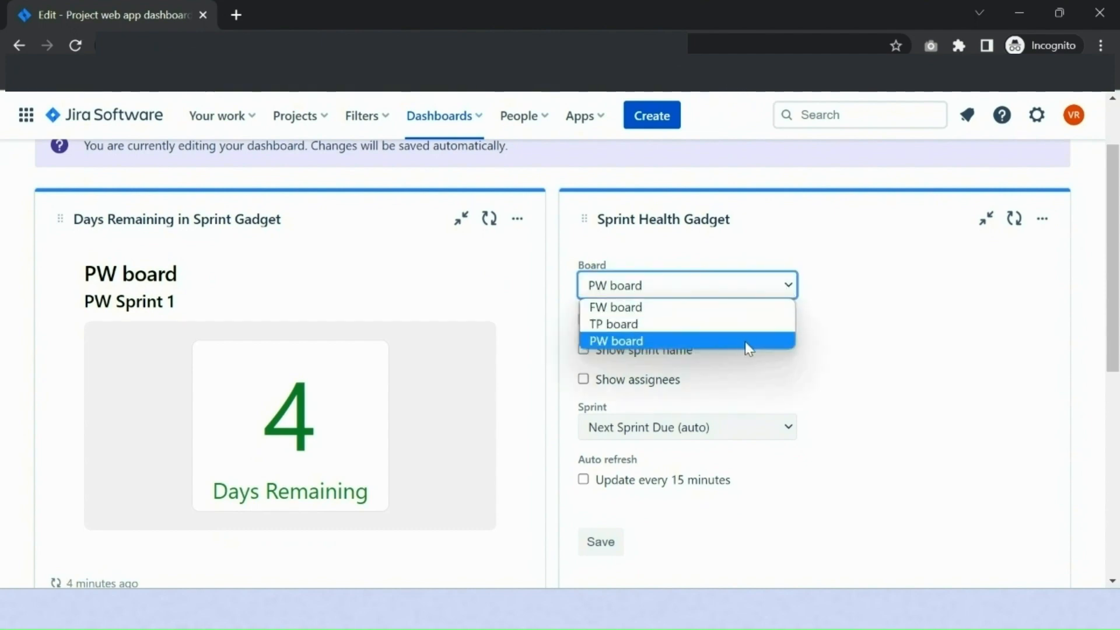
pyautogui.click(745, 342)
pyautogui.click(584, 320)
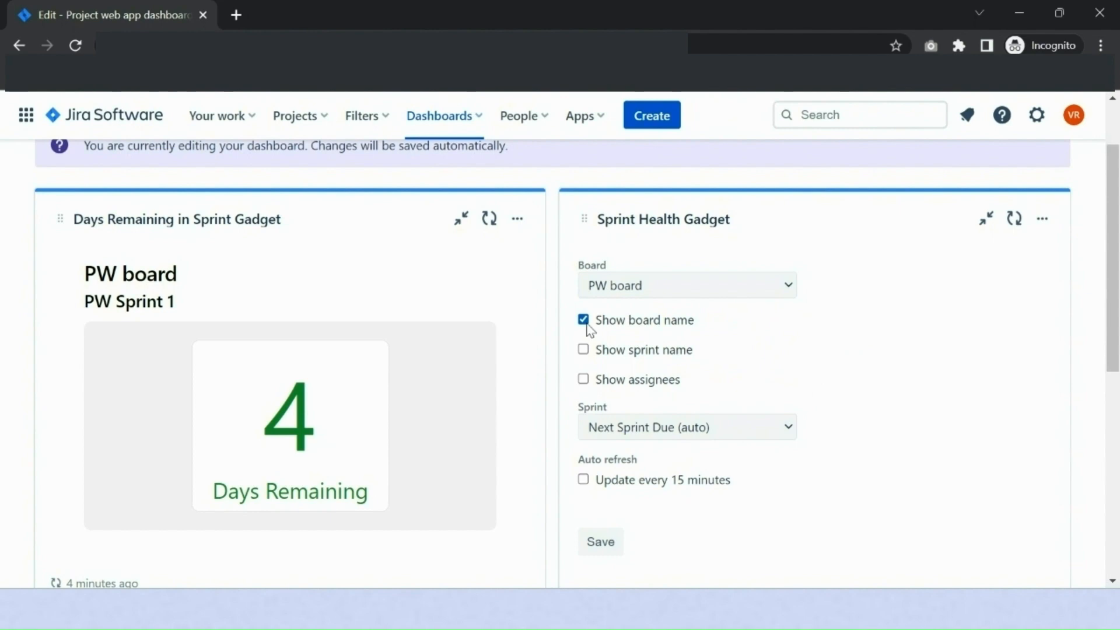
pyautogui.click(583, 349)
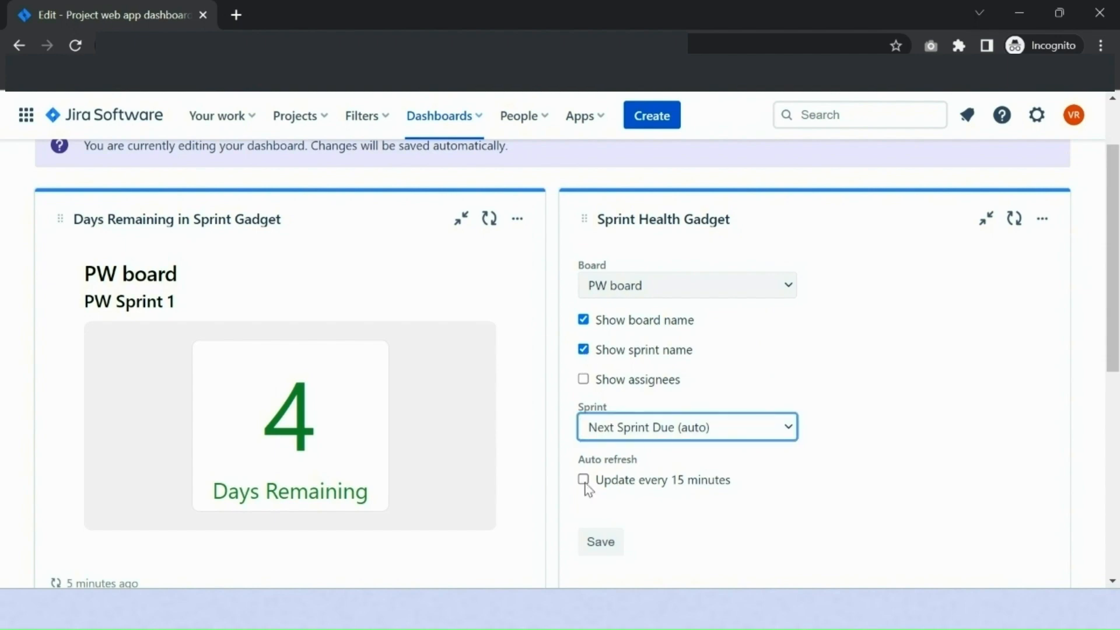
pyautogui.click(584, 480)
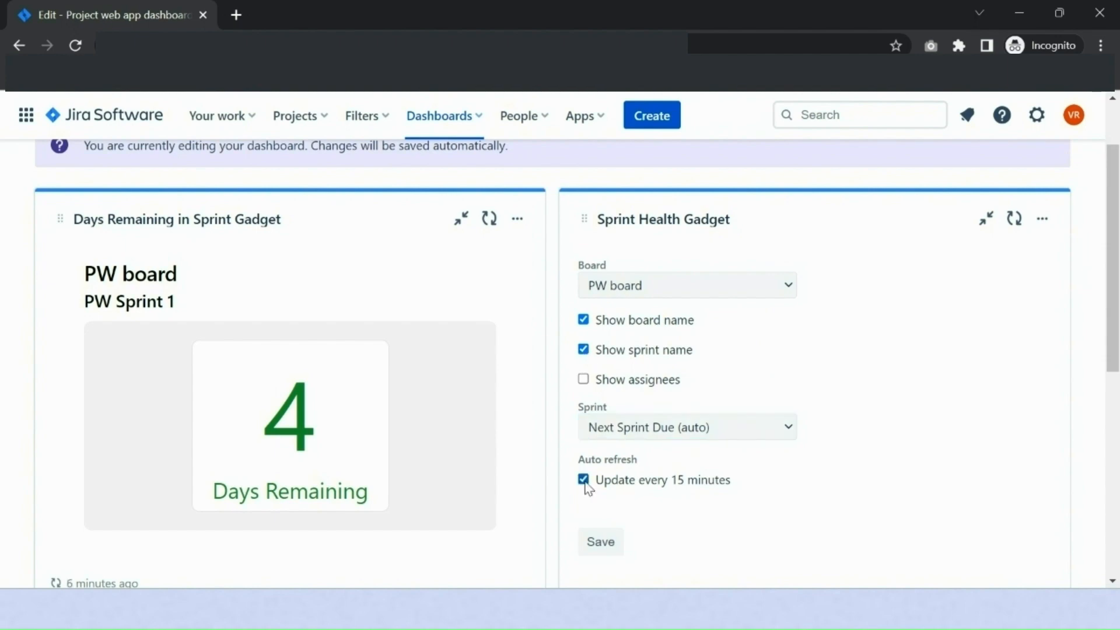
pyautogui.click(608, 552)
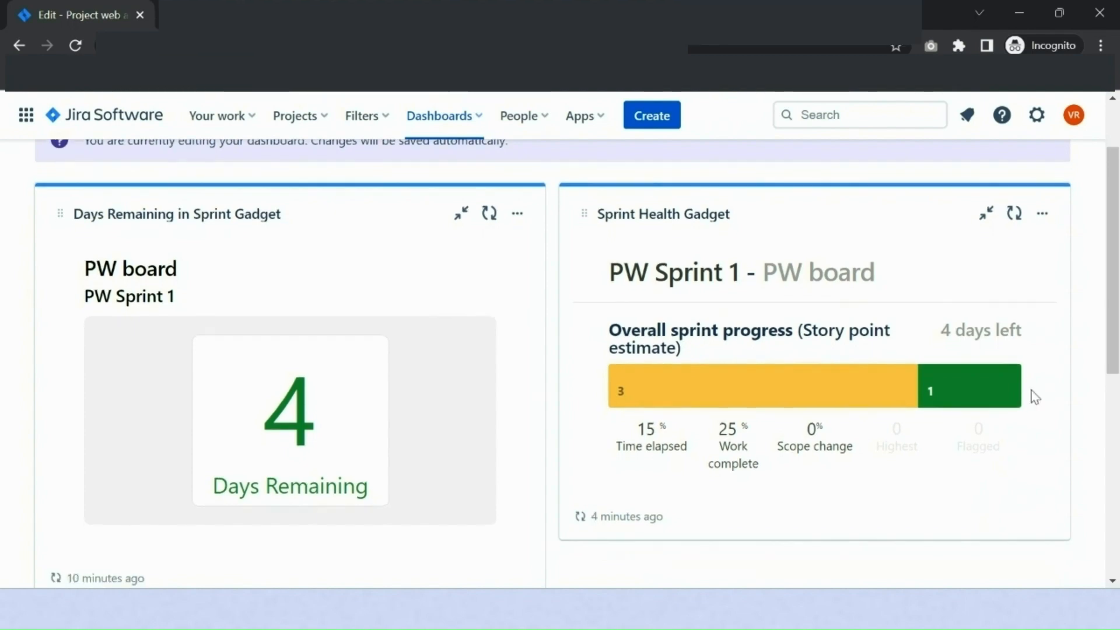
pyautogui.scroll(-3, 1030, 395)
pyautogui.scroll(-4, 1035, 397)
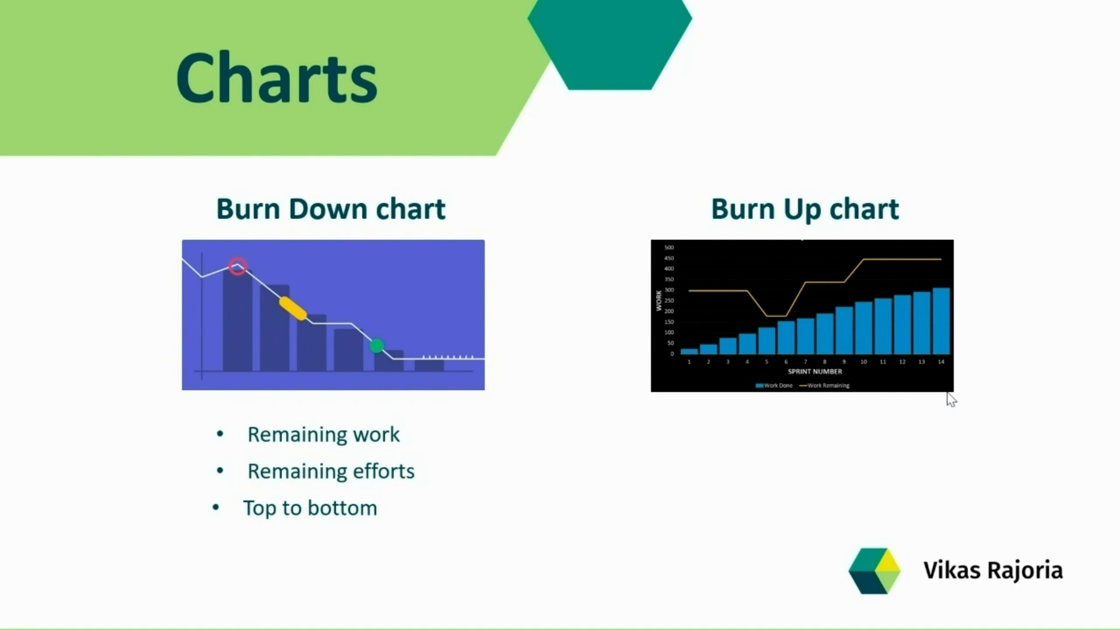
pyautogui.click(947, 393)
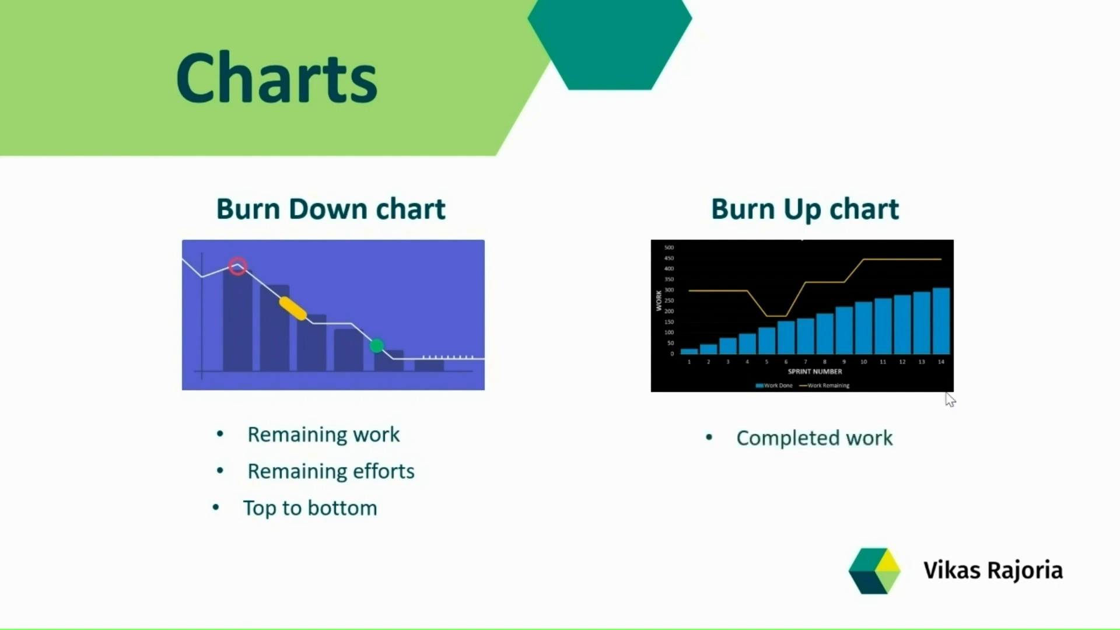
pyautogui.click(949, 400)
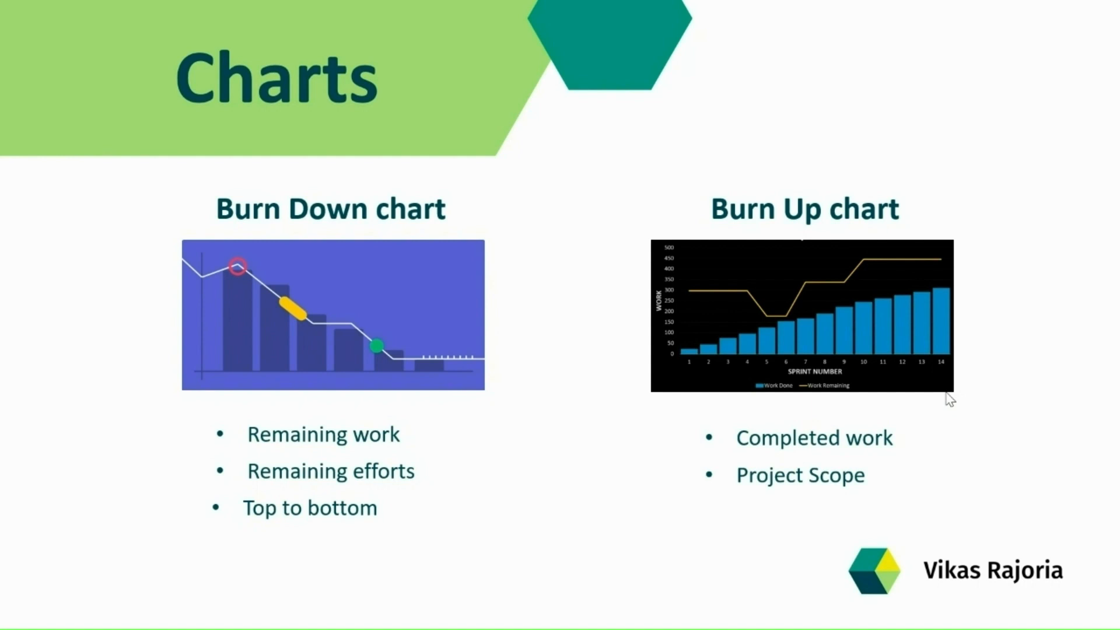
pyautogui.click(949, 400)
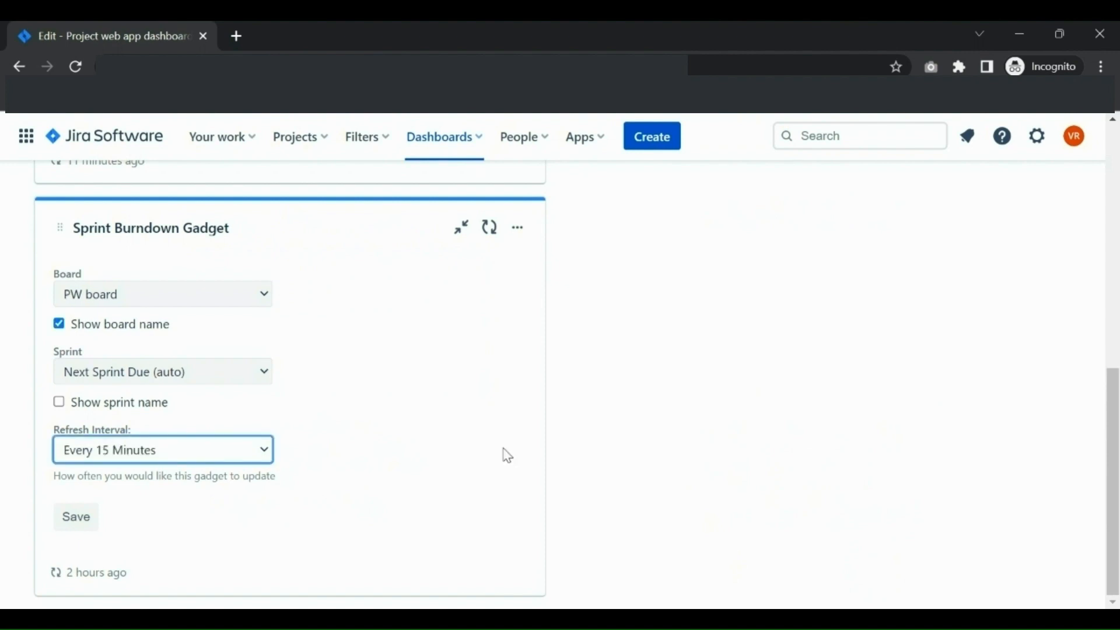
# Turn on the sprint name display in the Sprint Burndown Gadget and save its configuration
pyautogui.click(60, 404)
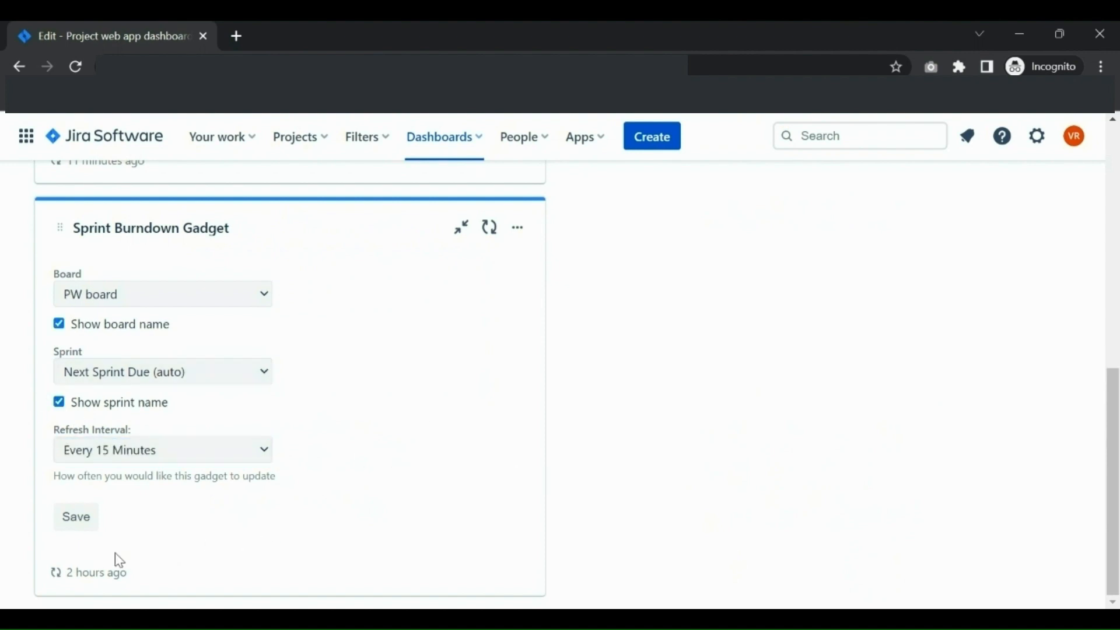
pyautogui.click(84, 528)
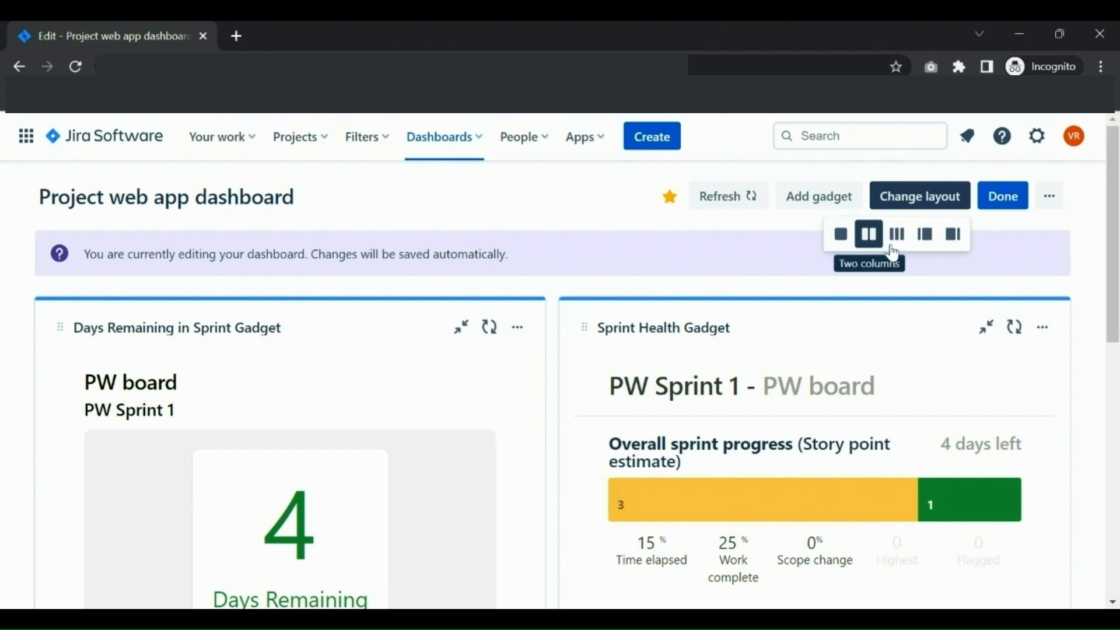
# Change the dashboard layout to two columns with a narrow first column and a wide second one, and review the gadgets
pyautogui.click(935, 241)
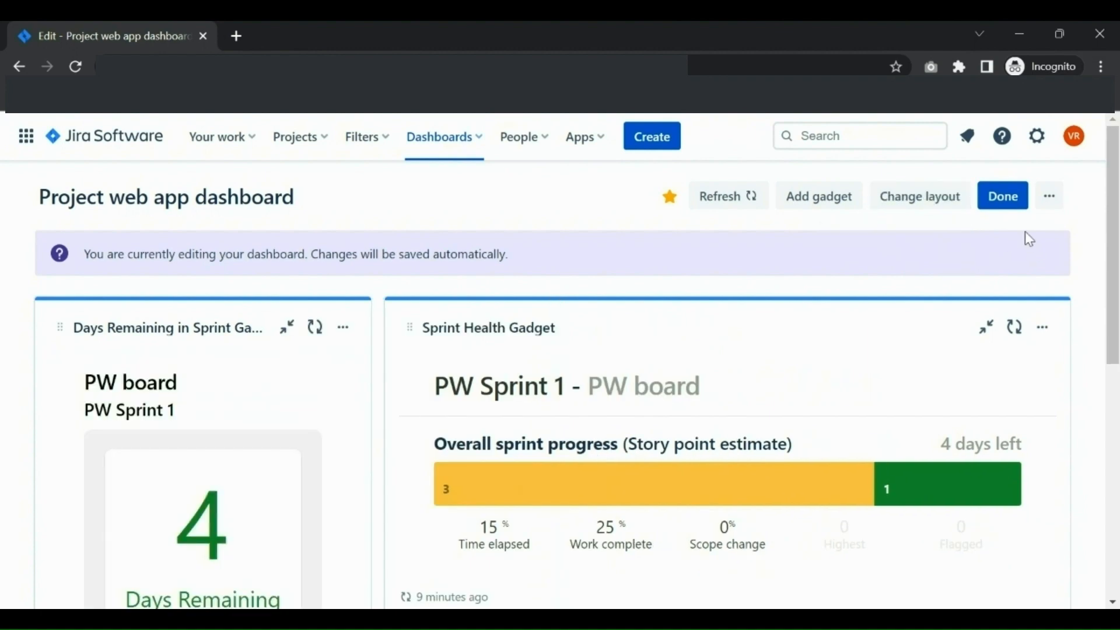
pyautogui.scroll(-4, 1012, 249)
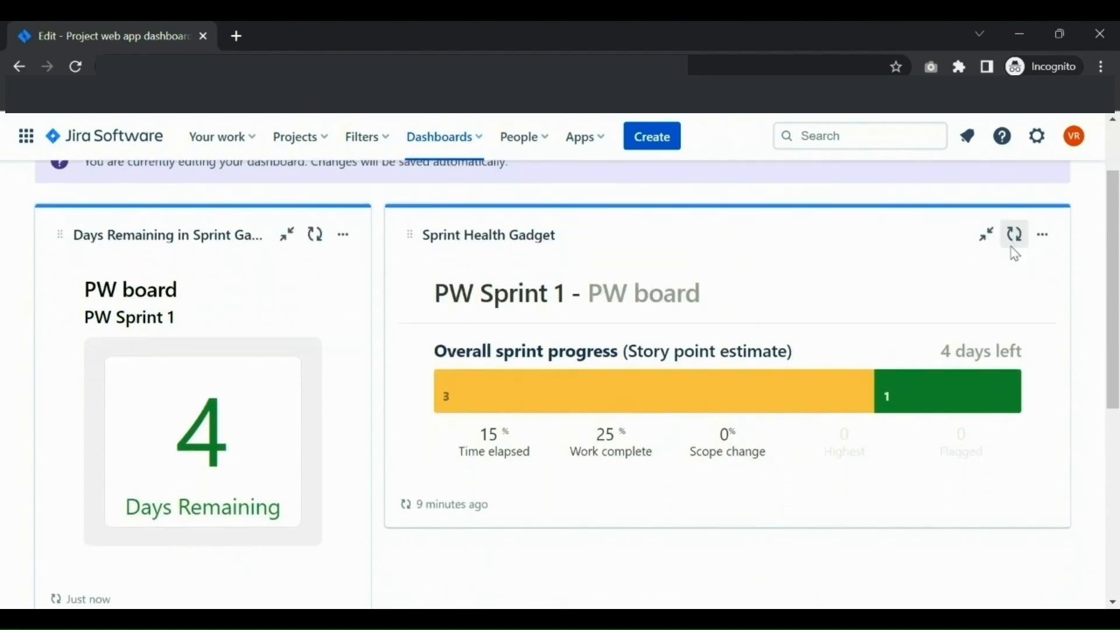
pyautogui.scroll(-4, 1015, 254)
pyautogui.scroll(8, 1015, 255)
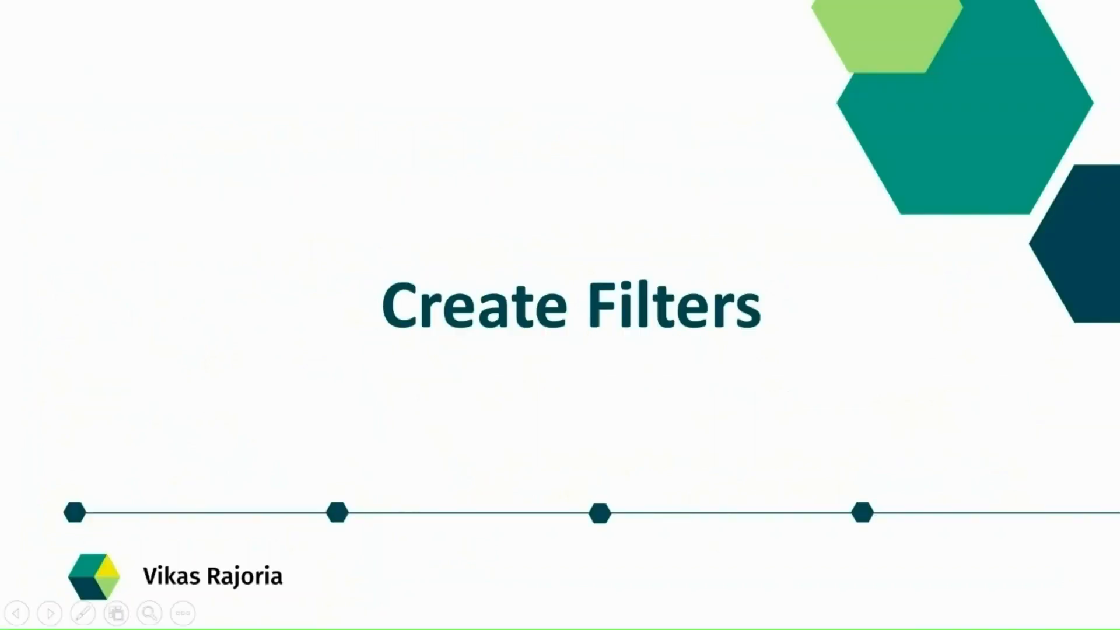
pyautogui.click(969, 524)
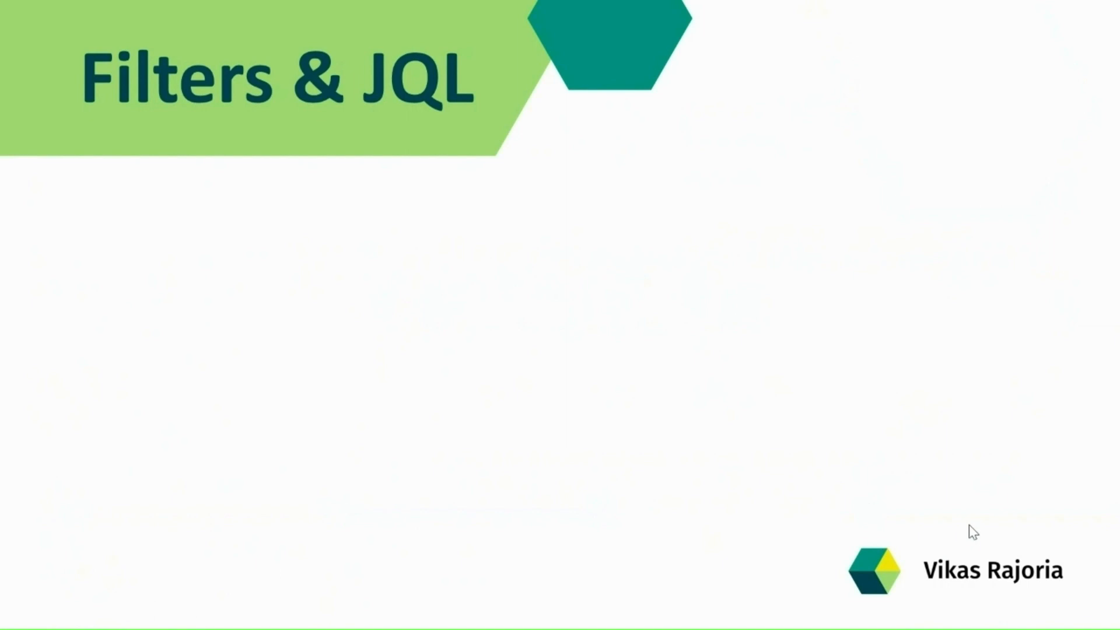
pyautogui.click(968, 523)
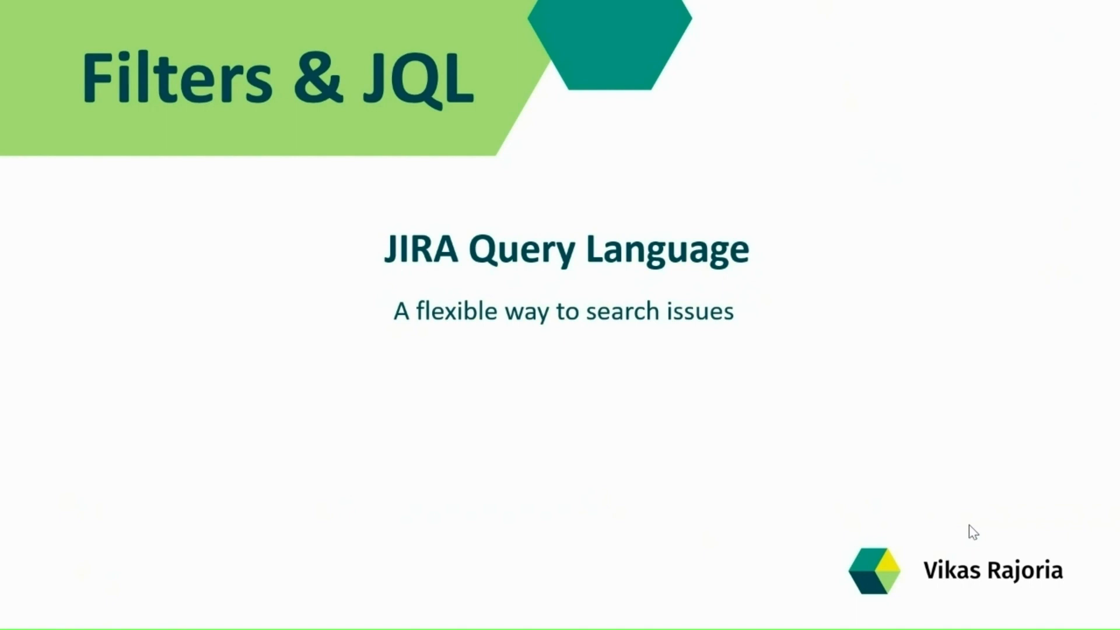
pyautogui.press('Right')
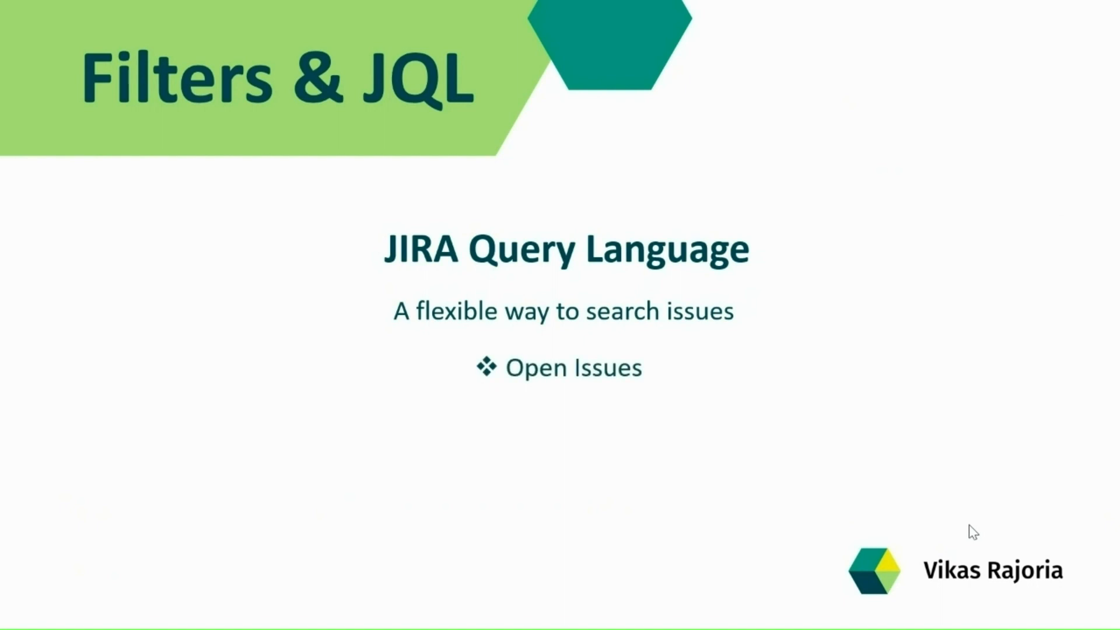
pyautogui.press('Right')
pyautogui.press('Right')
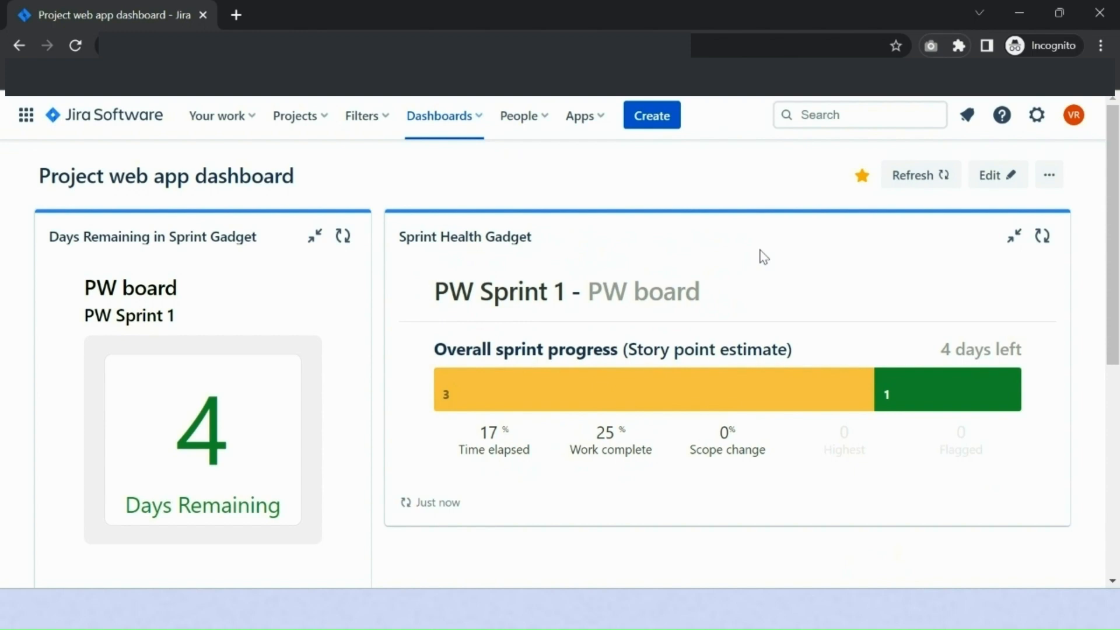
# Open the advanced issue search and switch it to JQL mode
pyautogui.click(383, 128)
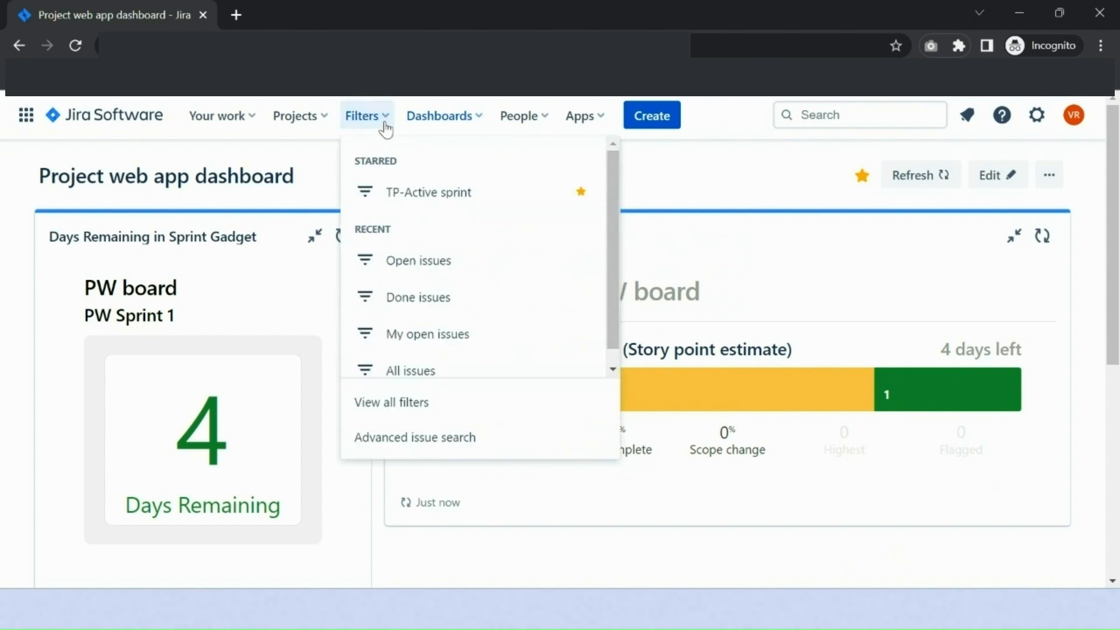
pyautogui.click(541, 449)
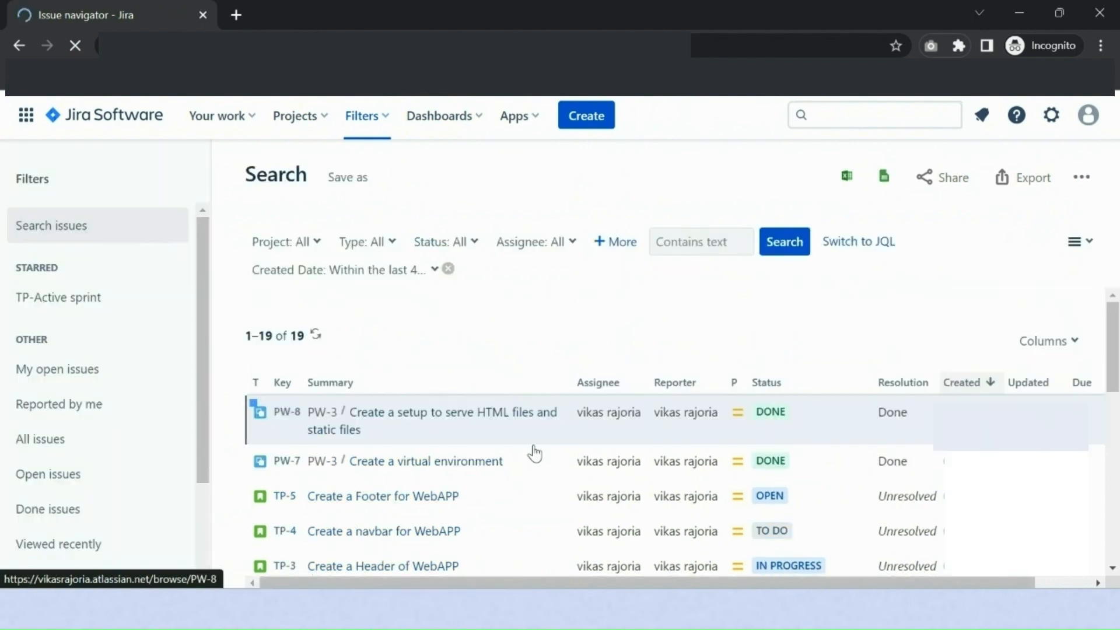
pyautogui.click(879, 247)
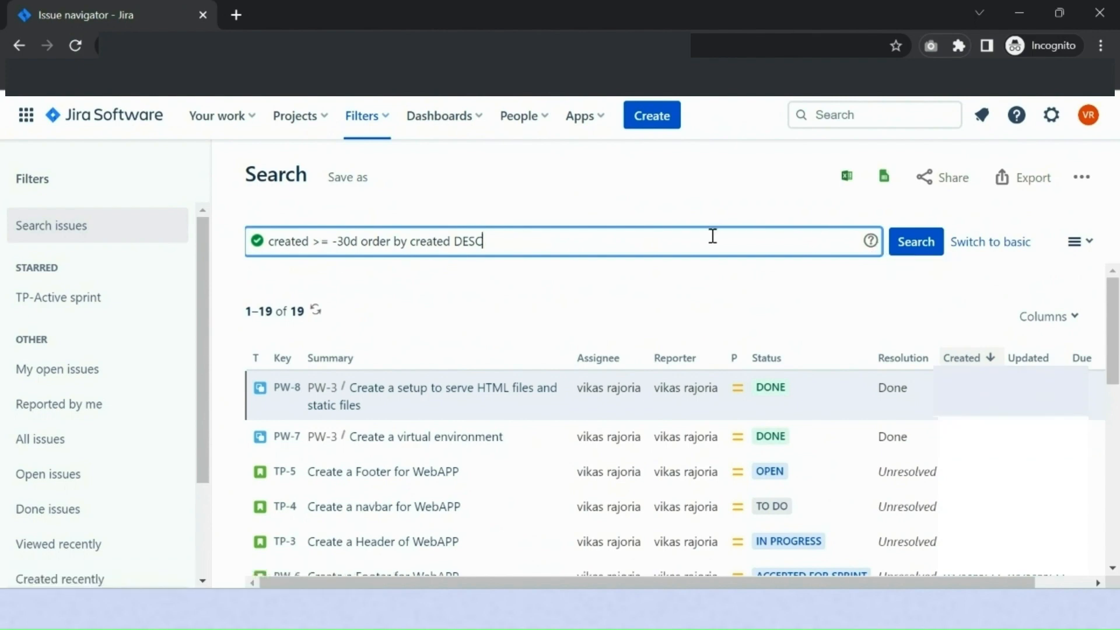
# Replace the search query with project = Project-WebApp AND sprint in openSprints()
pyautogui.hotkey('ctrl', 'a')
pyautogui.press('BackSpace')
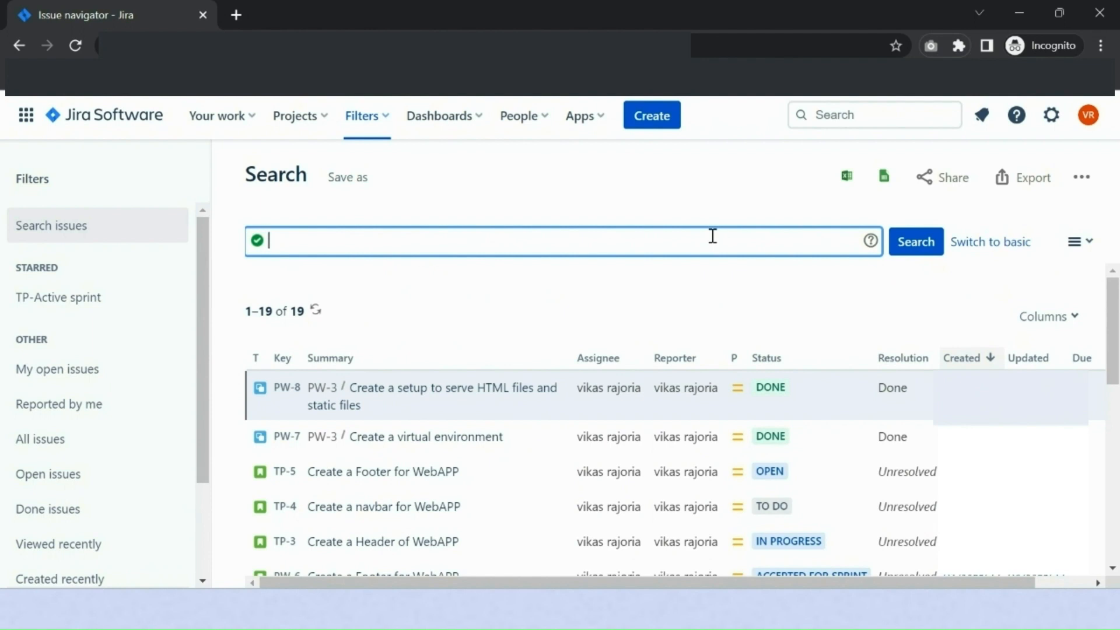
pyautogui.write('project = pw')
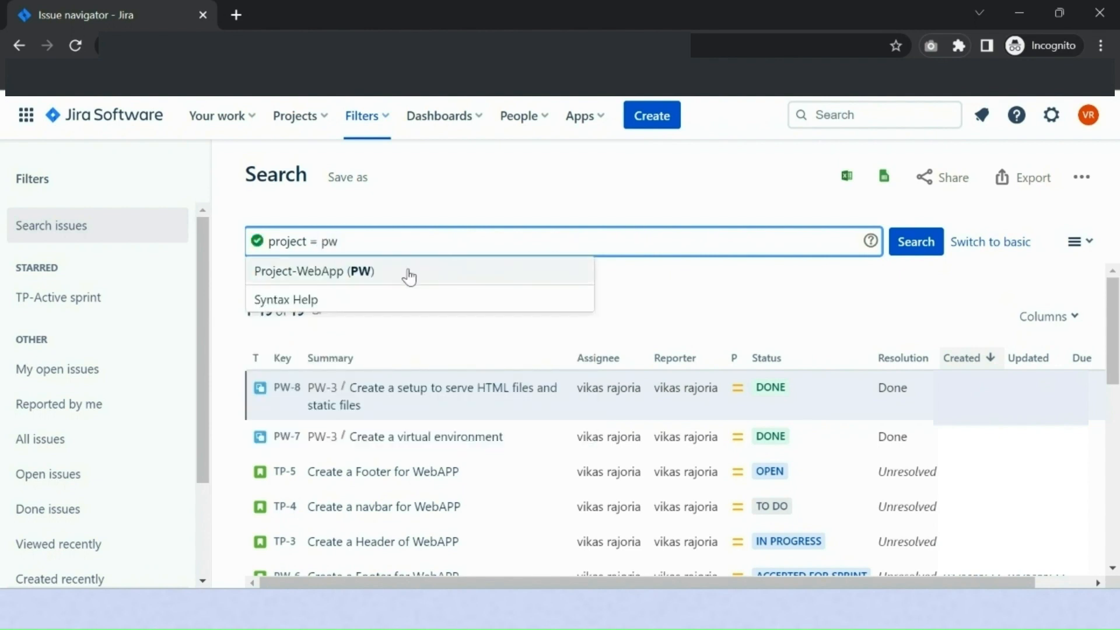
pyautogui.click(362, 271)
pyautogui.write('AND sprint in openSprints(')
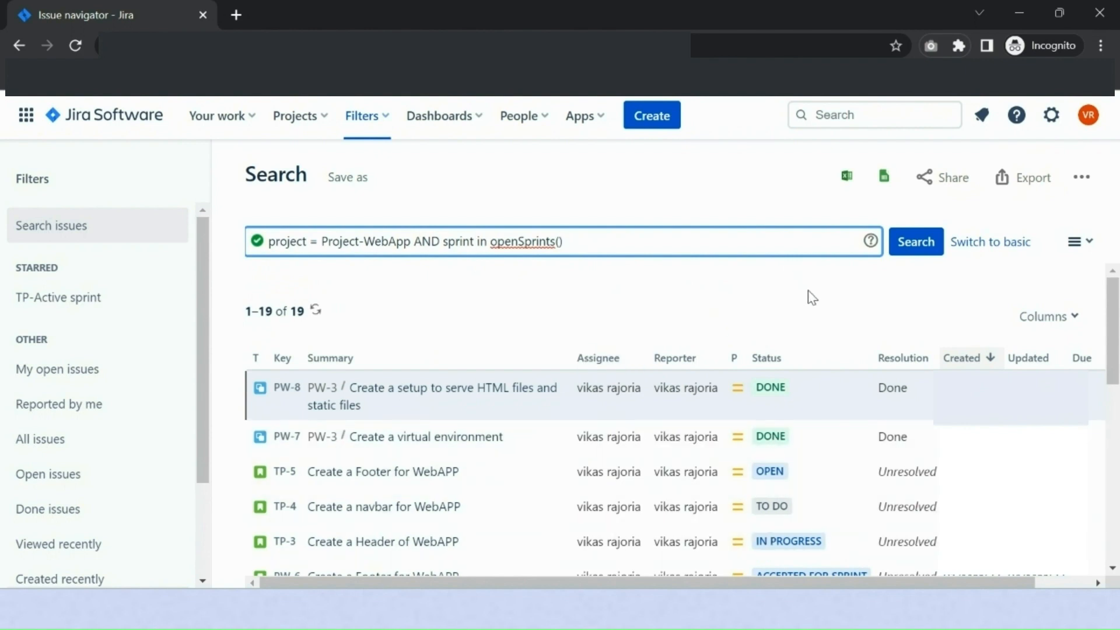
pyautogui.press('BackSpace')
pyautogui.press('BackSpace')
pyautogui.press('BackSpace')
pyautogui.press('BackSpace')
pyautogui.press('BackSpace')
pyautogui.press('BackSpace')
pyautogui.press('BackSpace')
pyautogui.press('BackSpace')
pyautogui.press('BackSpace')
pyautogui.press('BackSpace')
pyautogui.press('BackSpace')
pyautogui.press('BackSpace')
pyautogui.press('BackSpace')
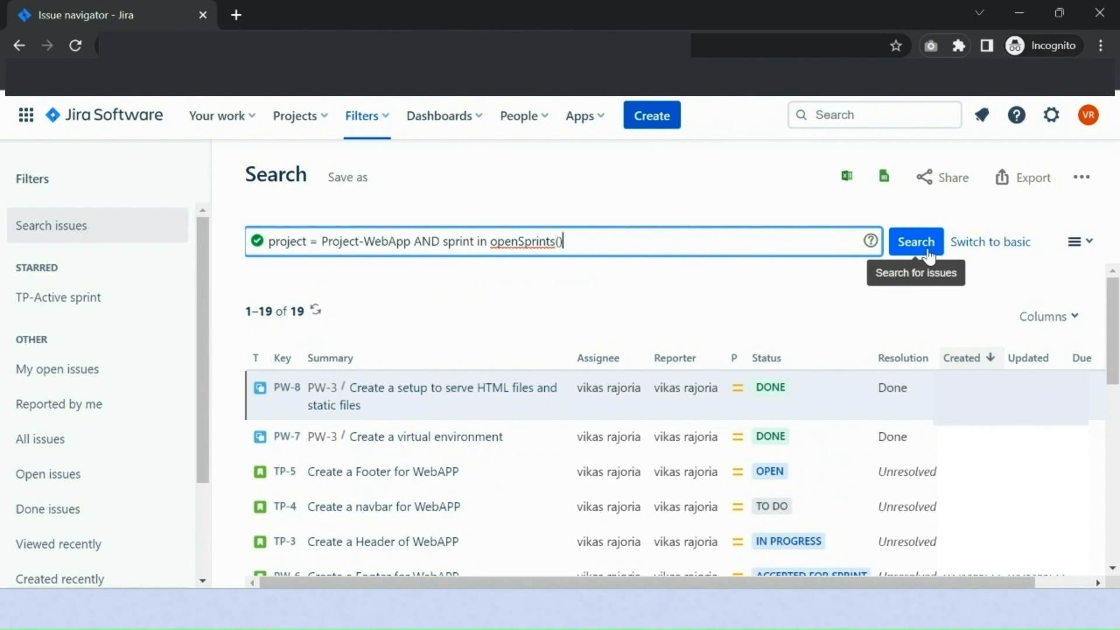
# Run the JQL query and save it as a filter named PW-Active sprint
pyautogui.click(927, 252)
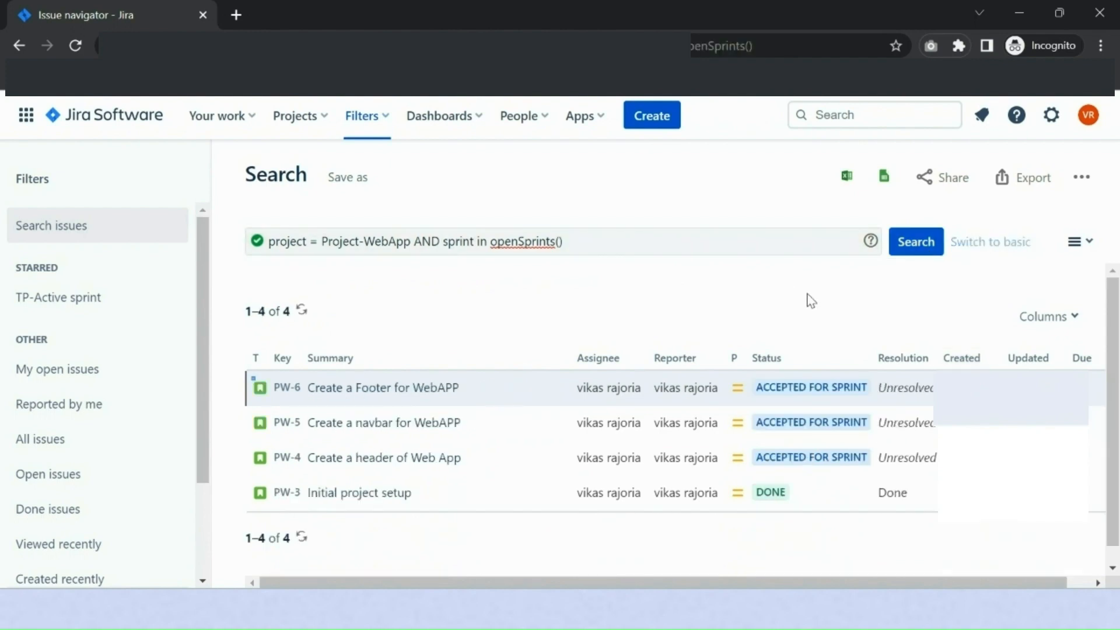
pyautogui.click(358, 188)
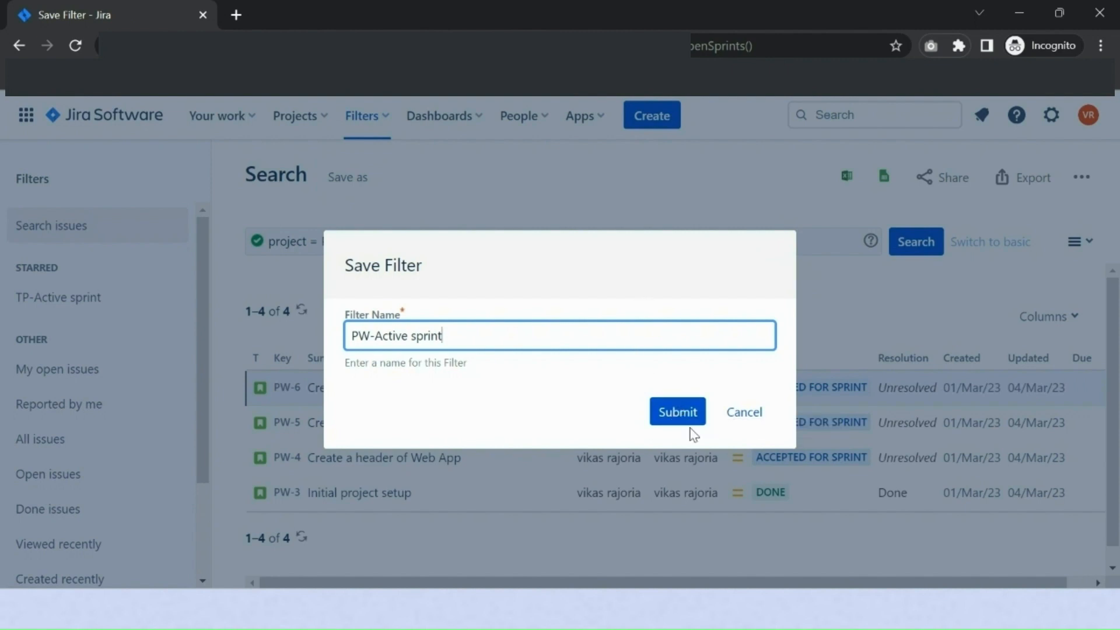
pyautogui.click(665, 412)
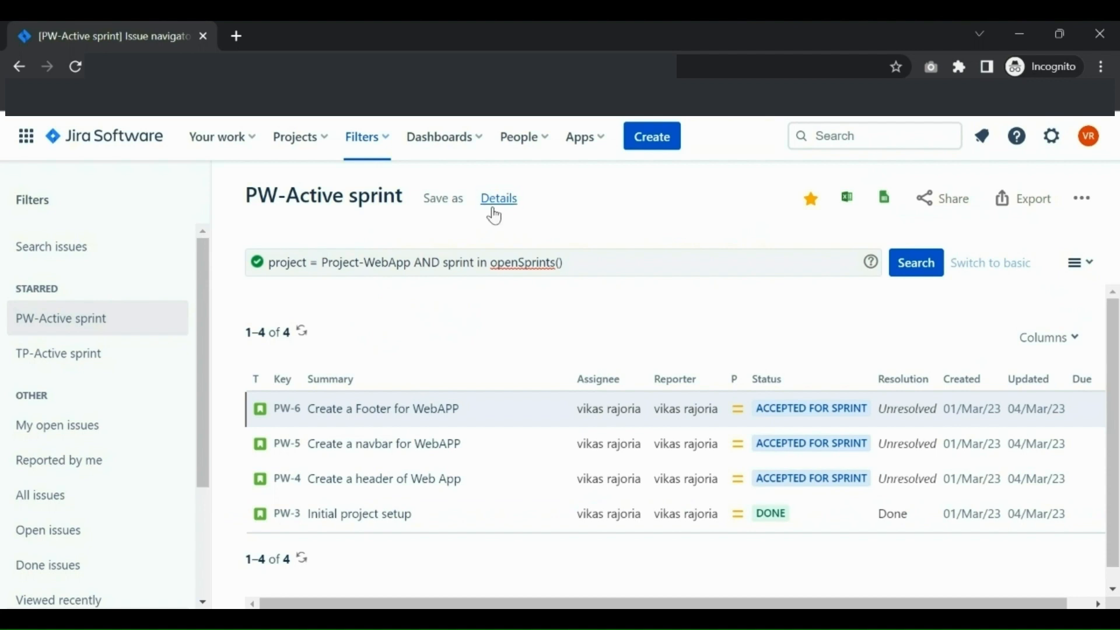
# Add My organization as viewer of the PW-Active sprint filter and save the filter details
pyautogui.click(494, 204)
pyautogui.click(545, 395)
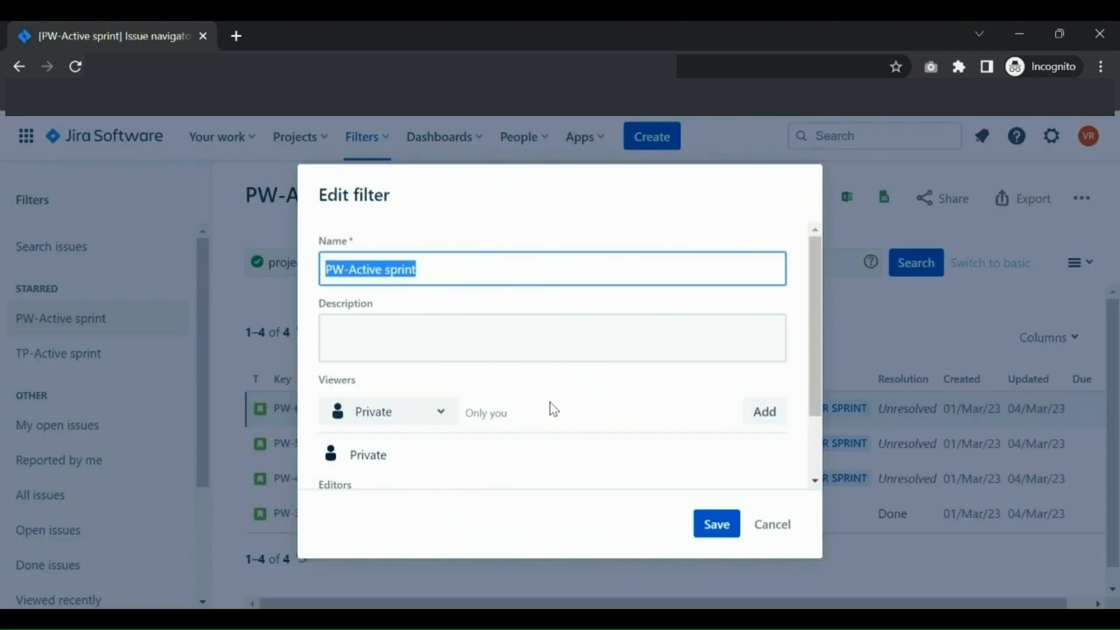
pyautogui.click(388, 411)
pyautogui.click(429, 533)
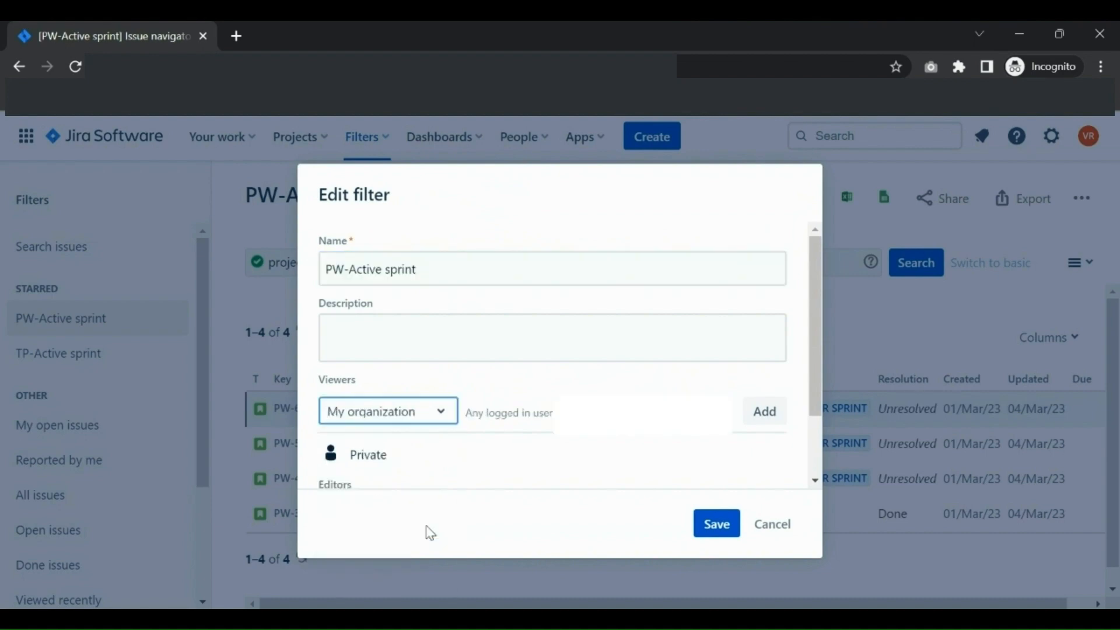
pyautogui.click(764, 413)
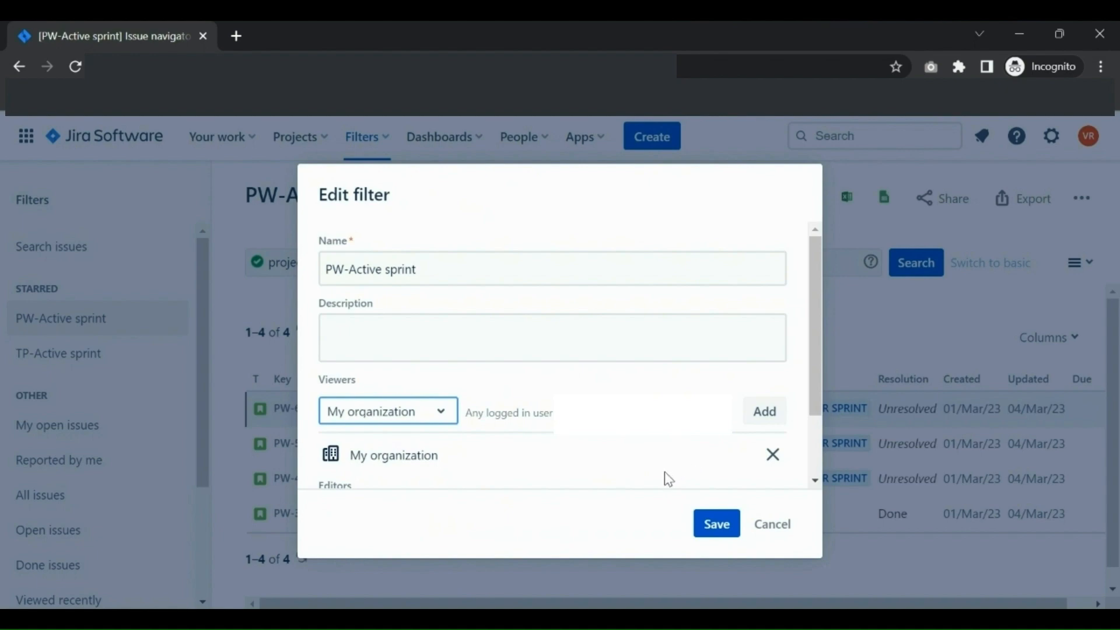
pyautogui.click(716, 525)
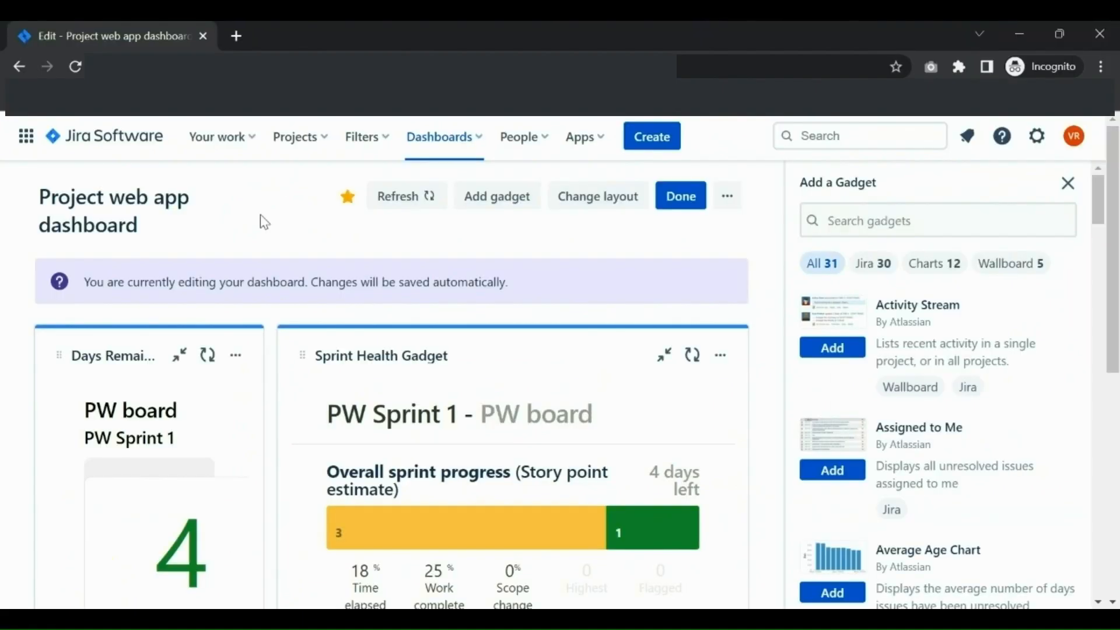
# Find the Pie Chart gadget by searching for "pie", add it to the dashboard and close the gadget list
pyautogui.scroll(-6, 271, 297)
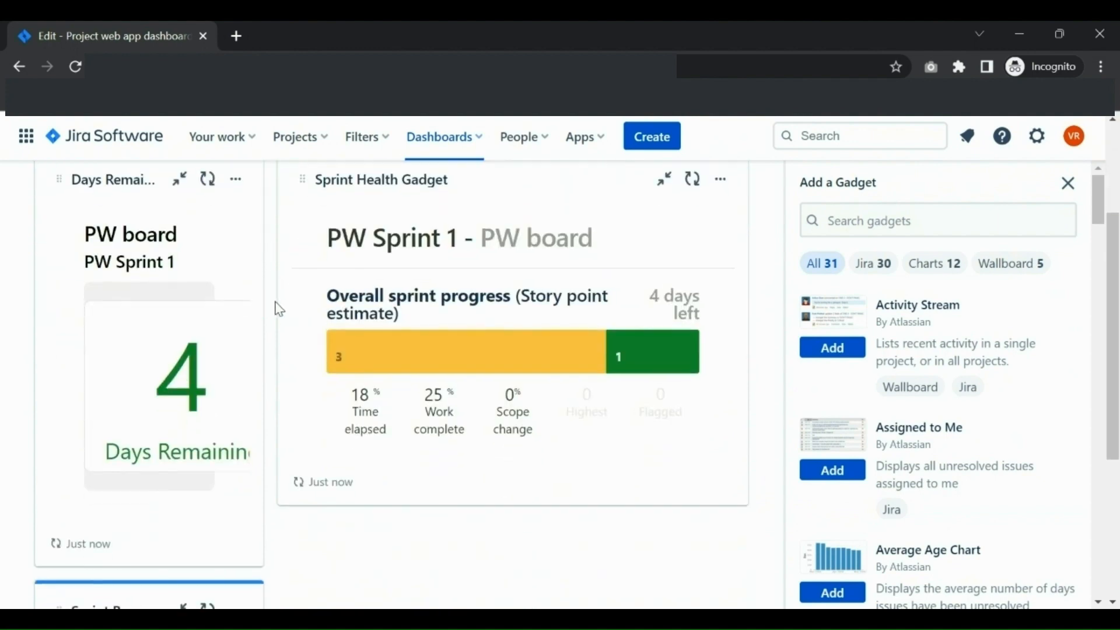
pyautogui.scroll(5, 280, 312)
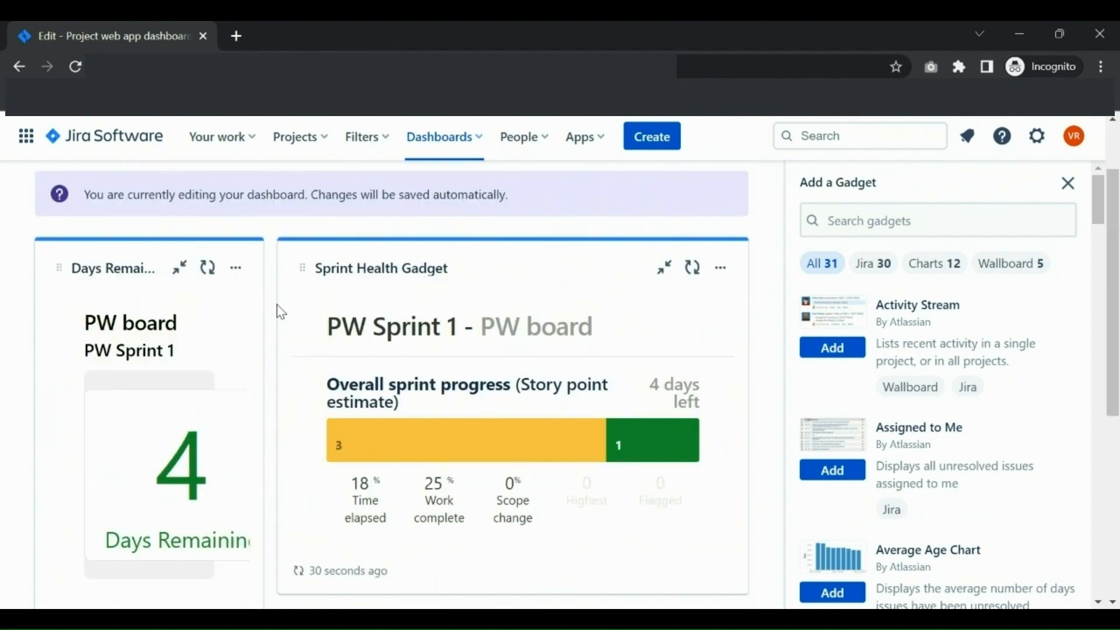
pyautogui.scroll(2, 280, 312)
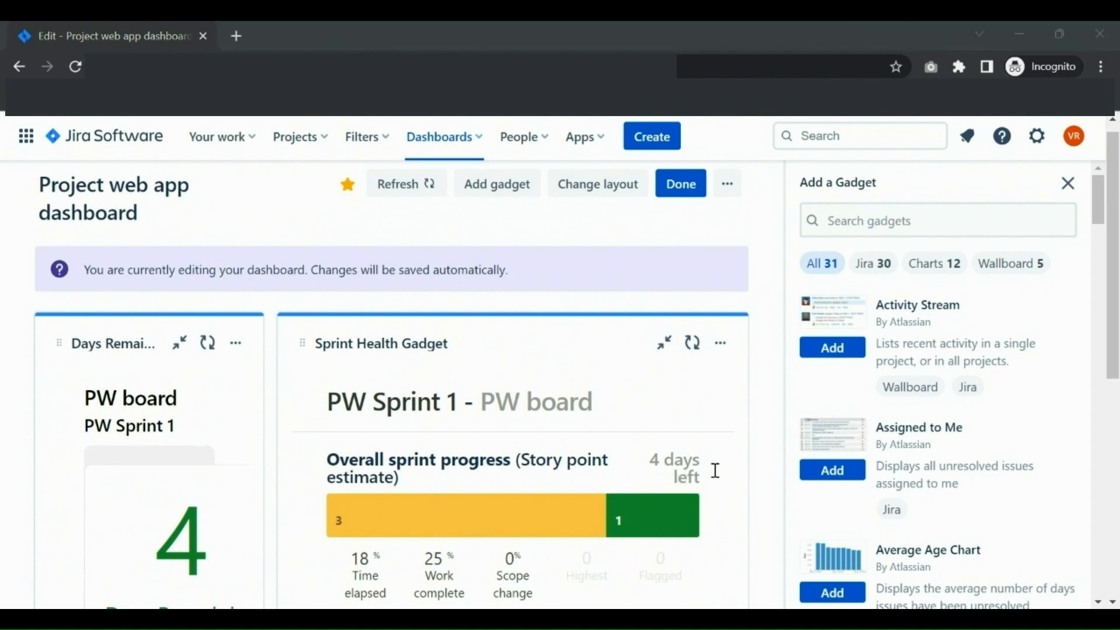
pyautogui.click(975, 232)
pyautogui.write('pie')
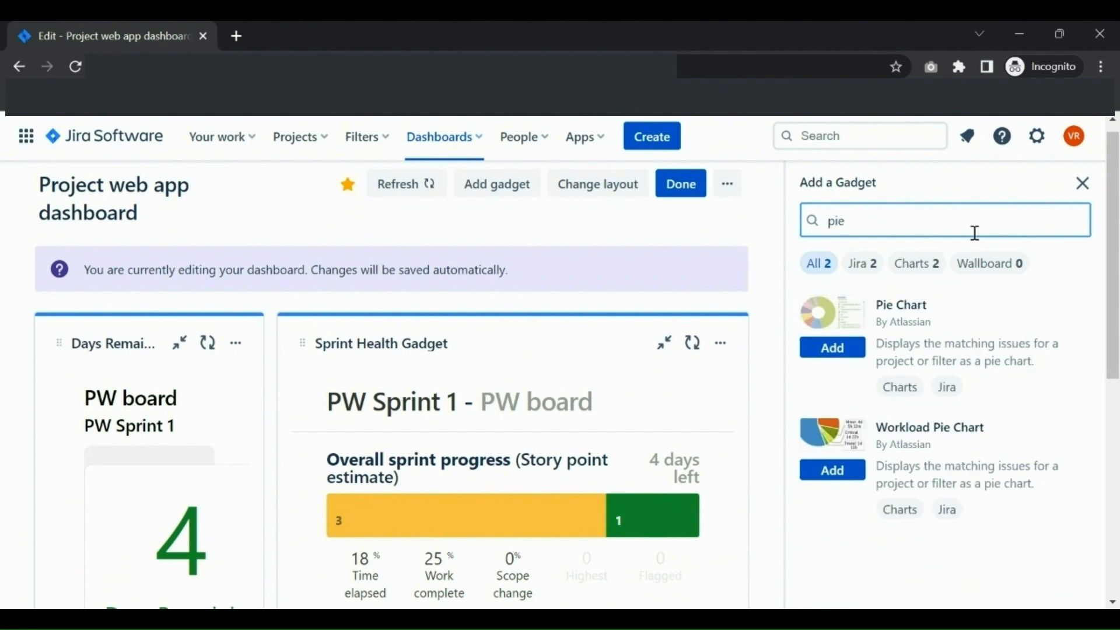
pyautogui.click(832, 347)
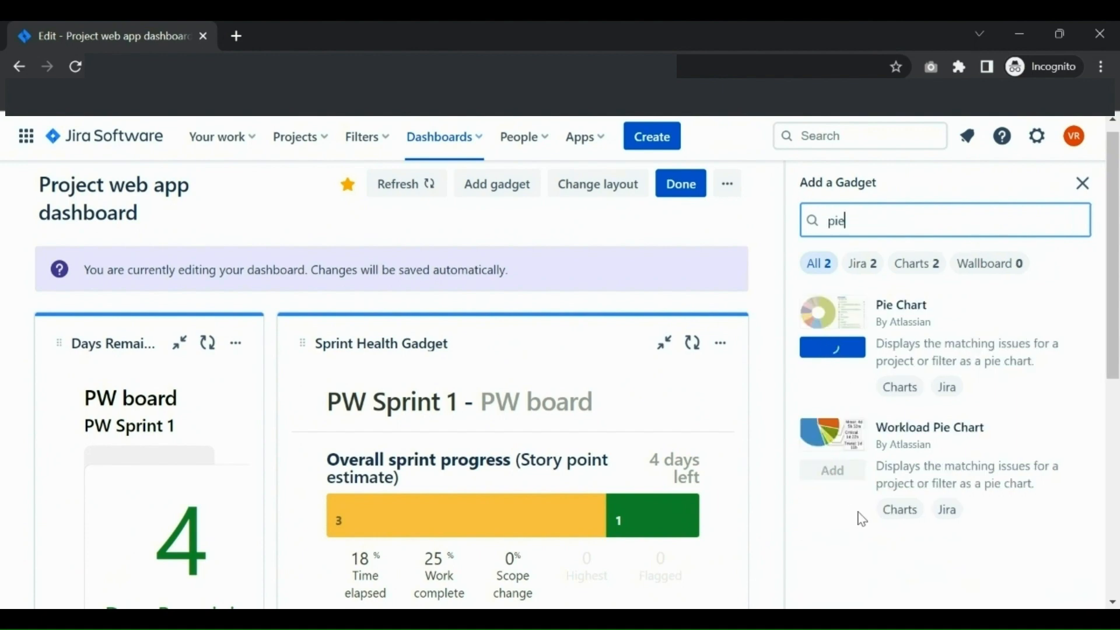
pyautogui.click(1083, 184)
# Select the saved filter PW-Active sprint as the basis for the Pie Chart gadget
pyautogui.scroll(-2, 372, 331)
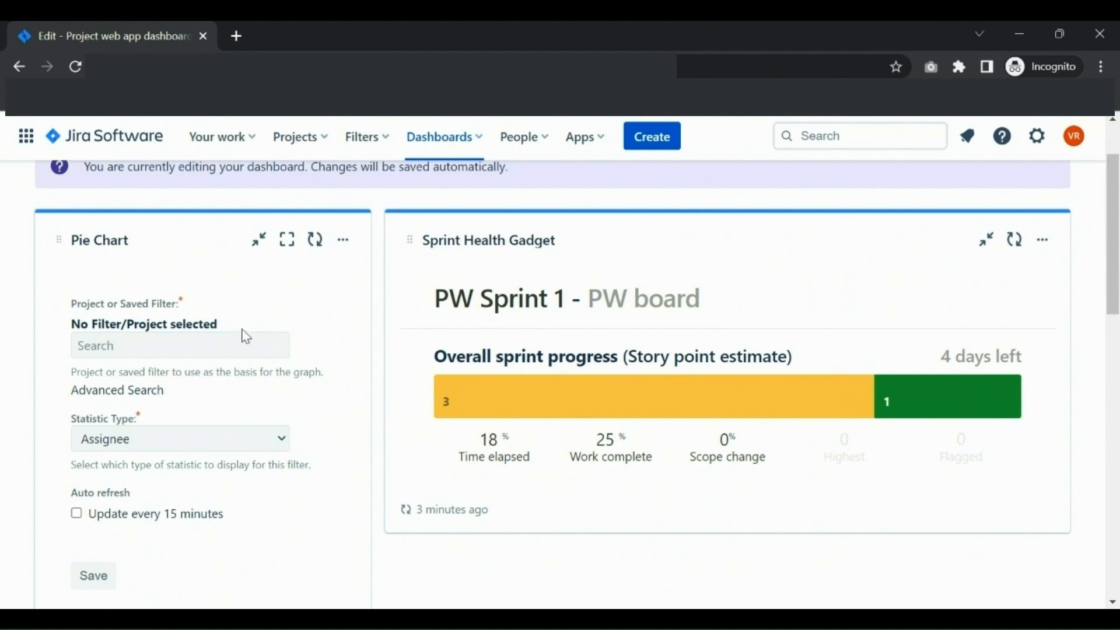
pyautogui.moveTo(181, 303); pyautogui.dragTo(48, 316)
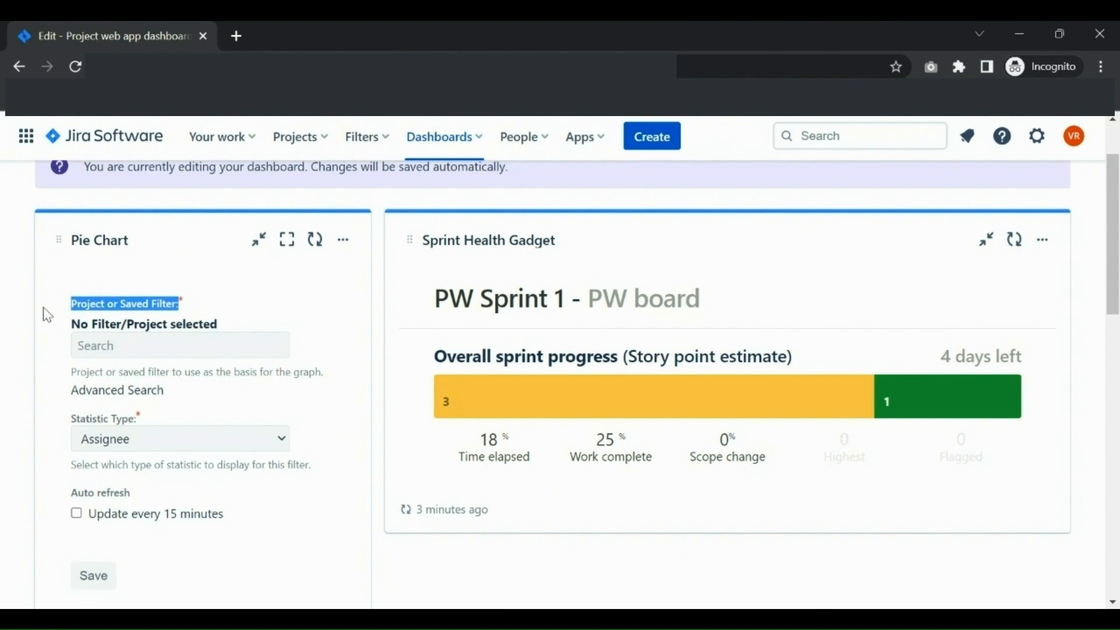
pyautogui.click(260, 348)
pyautogui.write('pw-ac')
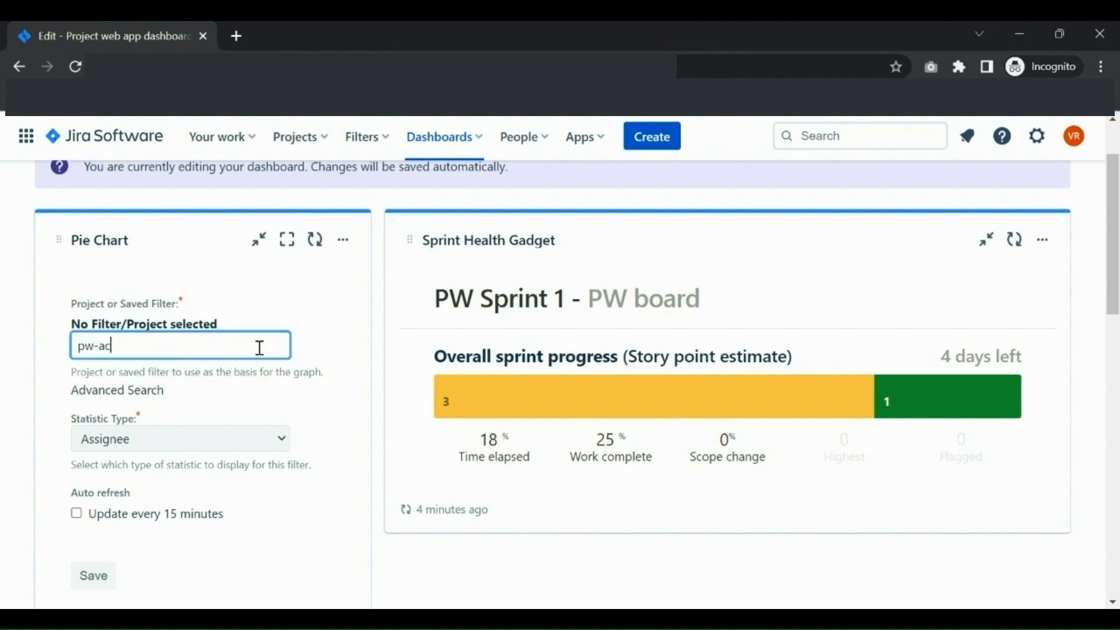
pyautogui.write('tive')
pyautogui.click(210, 408)
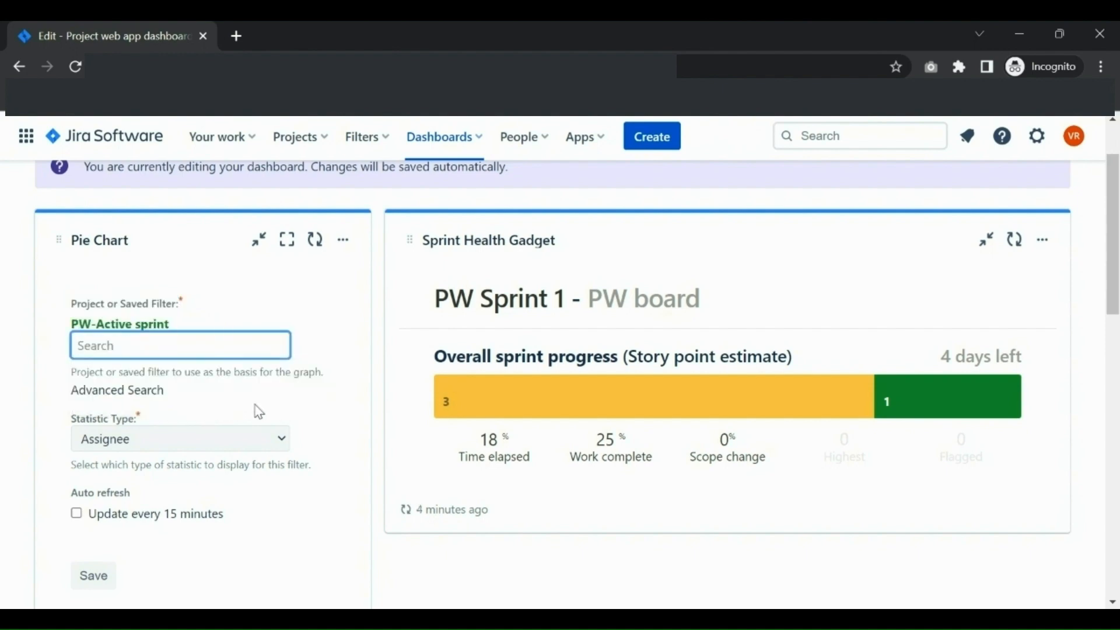
pyautogui.scroll(-2, 350, 425)
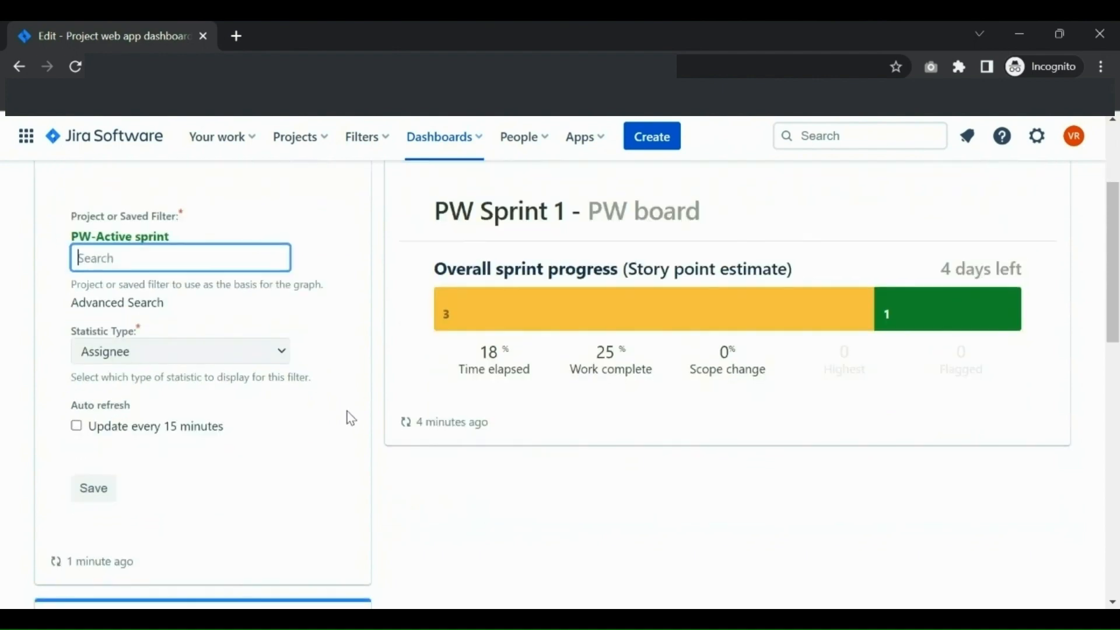
# Set the Pie Chart gadget to update every 15 minutes with Assignee as its statistic type, and save its configuration
pyautogui.click(258, 363)
pyautogui.click(76, 425)
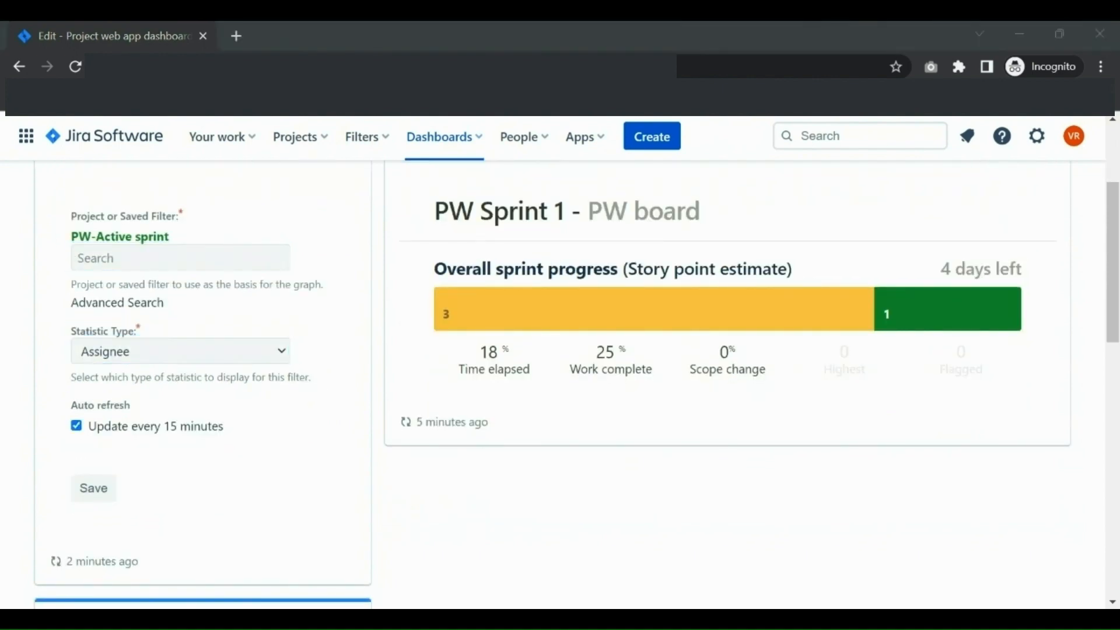
pyautogui.click(109, 497)
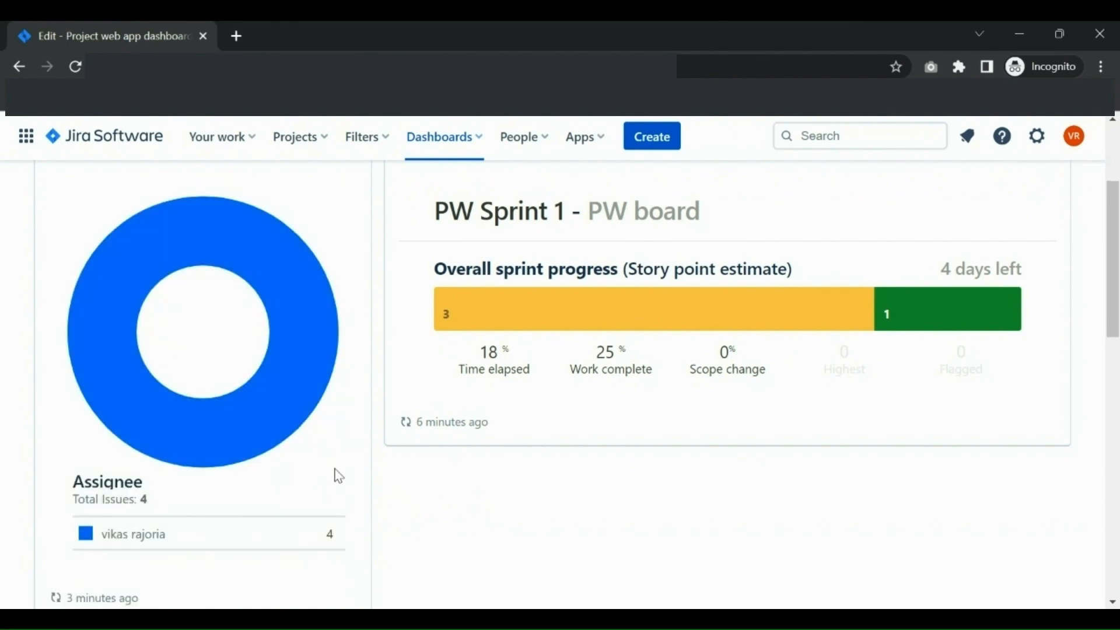
# Find the Two Dimensional Filter Statistics gadget by searching for "two" and add it to the dashboard
pyautogui.moveTo(295, 425)
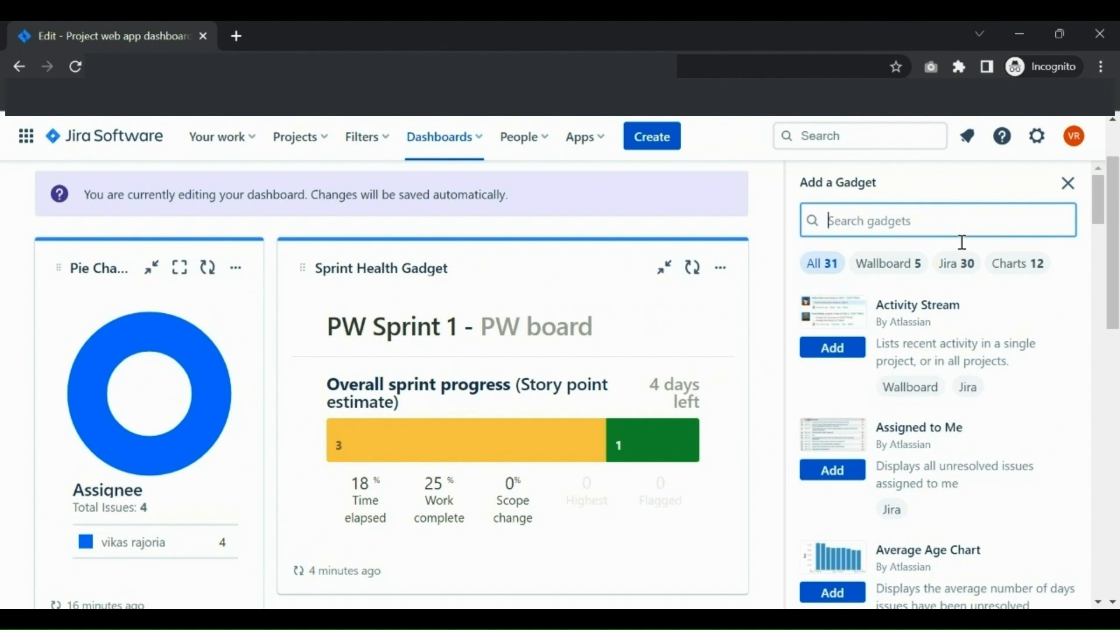
pyautogui.write('two')
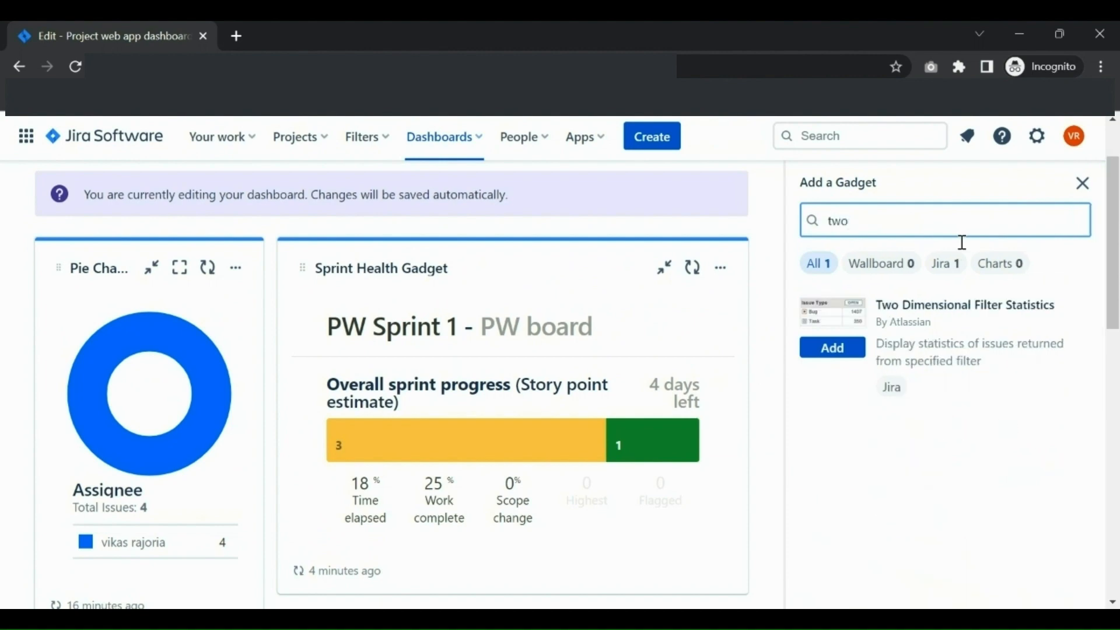
pyautogui.click(847, 355)
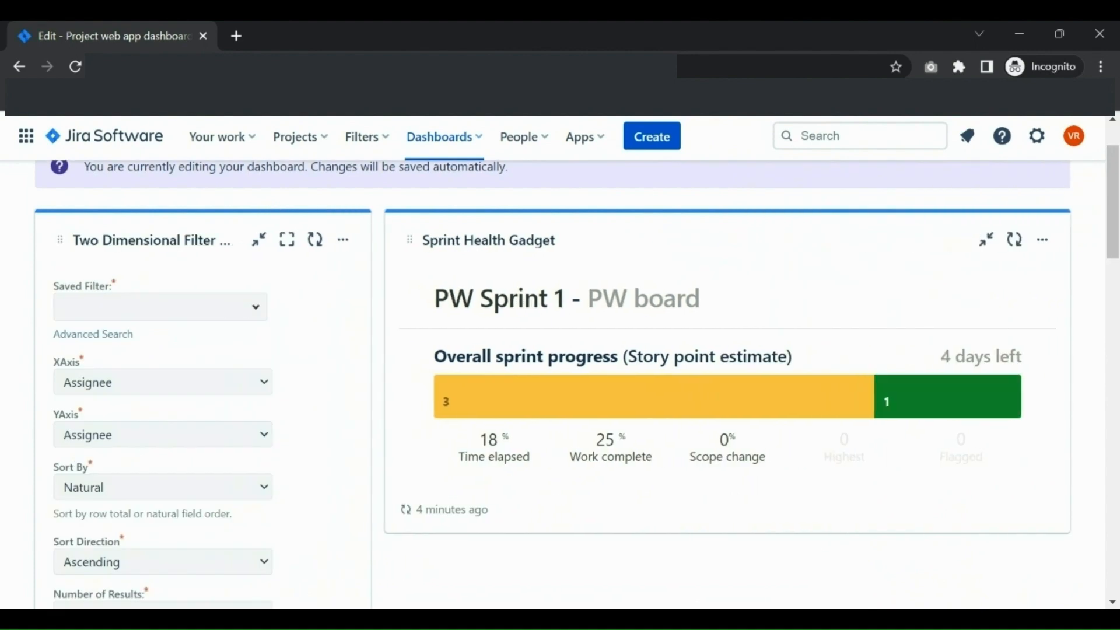
# Base the Two Dimensional Filter Statistics gadget on the PW-Active sprint filter, with Status as XAxis and Assignee as YAxis
pyautogui.click(212, 317)
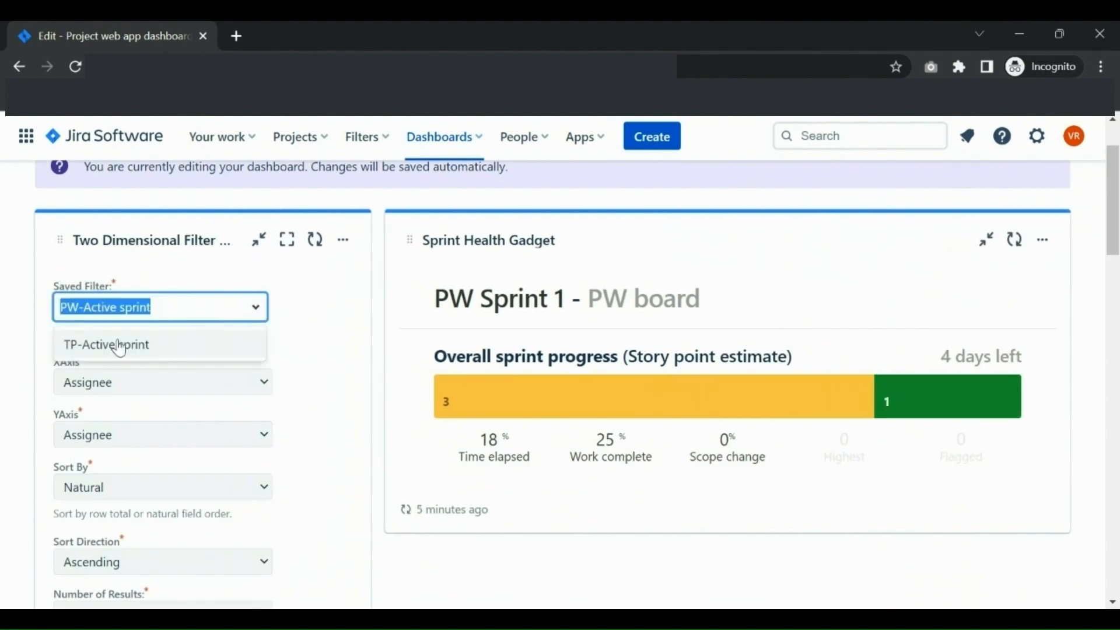
pyautogui.click(209, 312)
pyautogui.click(323, 333)
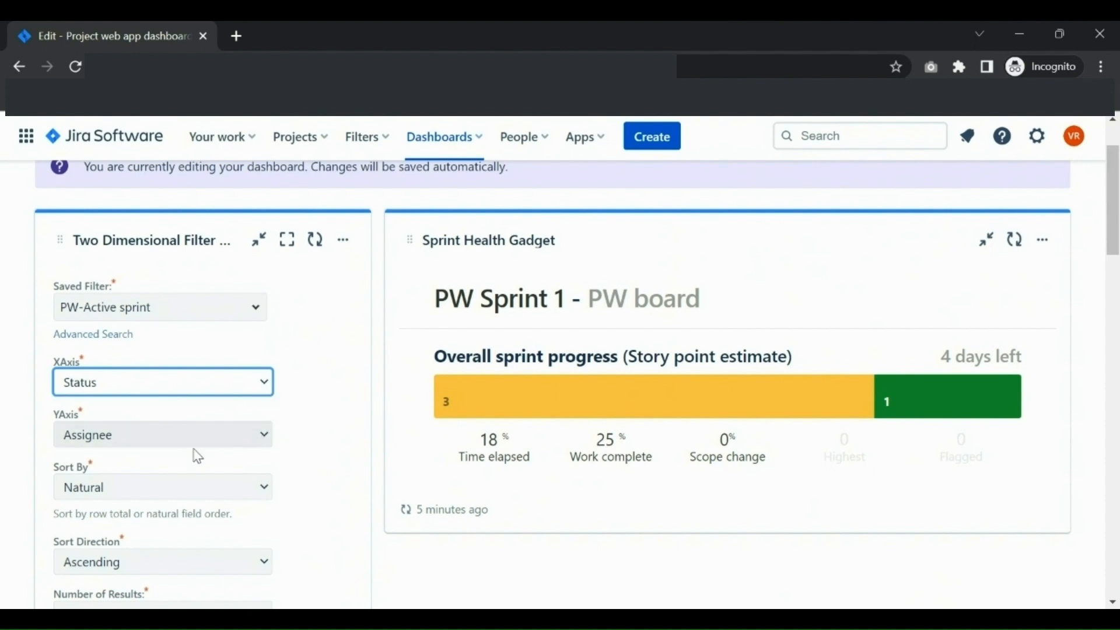
pyautogui.click(314, 454)
# Save the Two Dimensional Filter Statistics gadget with updates every 15 minutes and move it below the Sprint Health Gadget
pyautogui.scroll(-3, 105, 535)
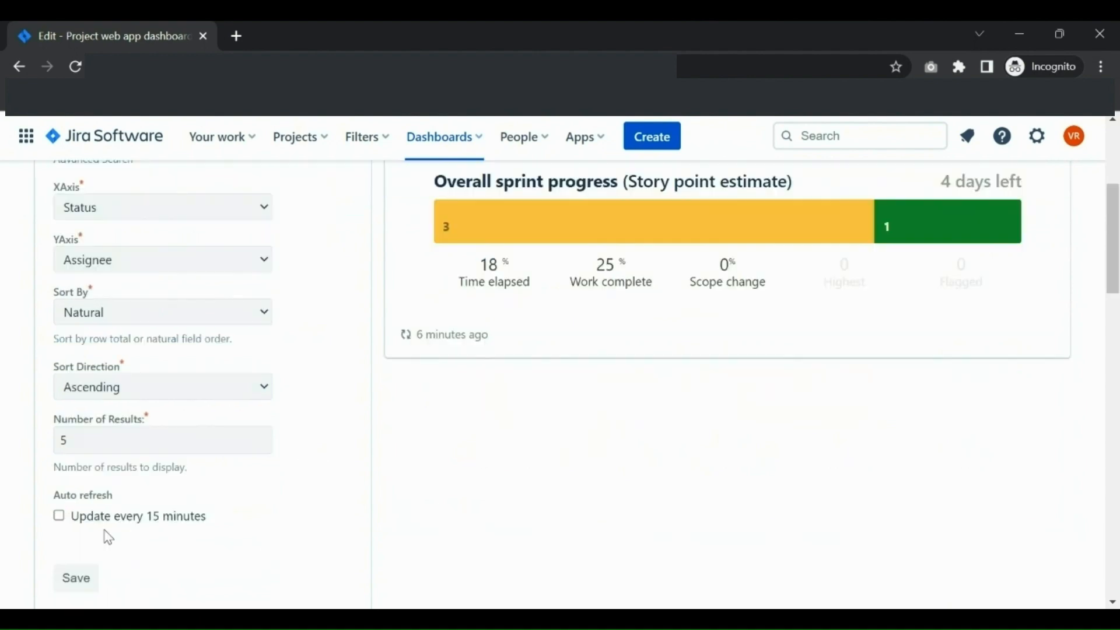
pyautogui.click(59, 515)
pyautogui.click(99, 587)
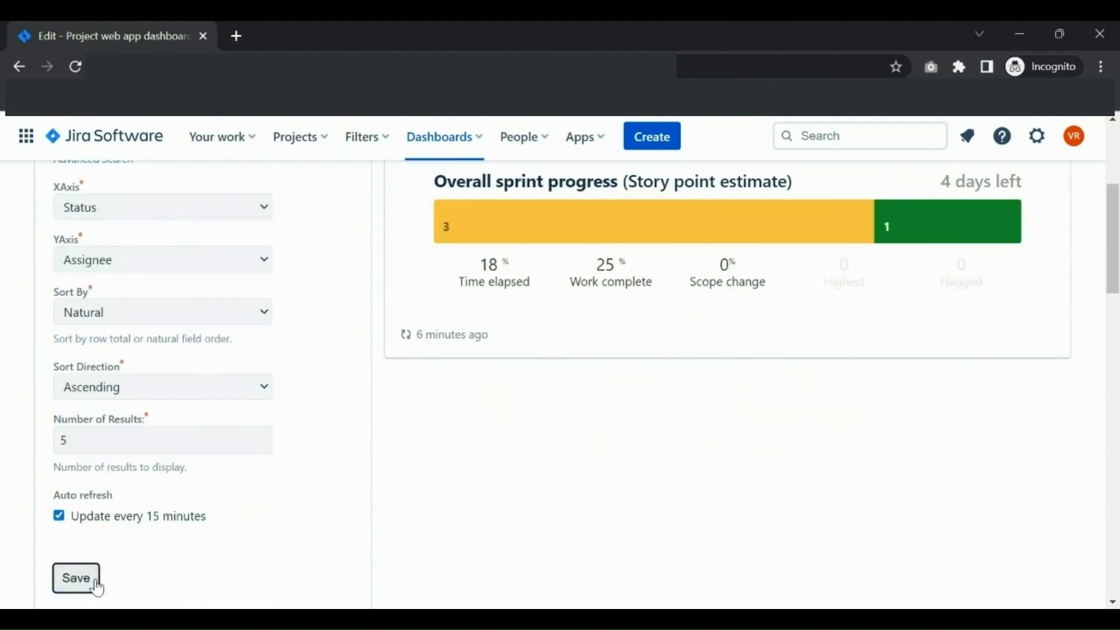
pyautogui.moveTo(193, 209); pyautogui.dragTo(542, 348)
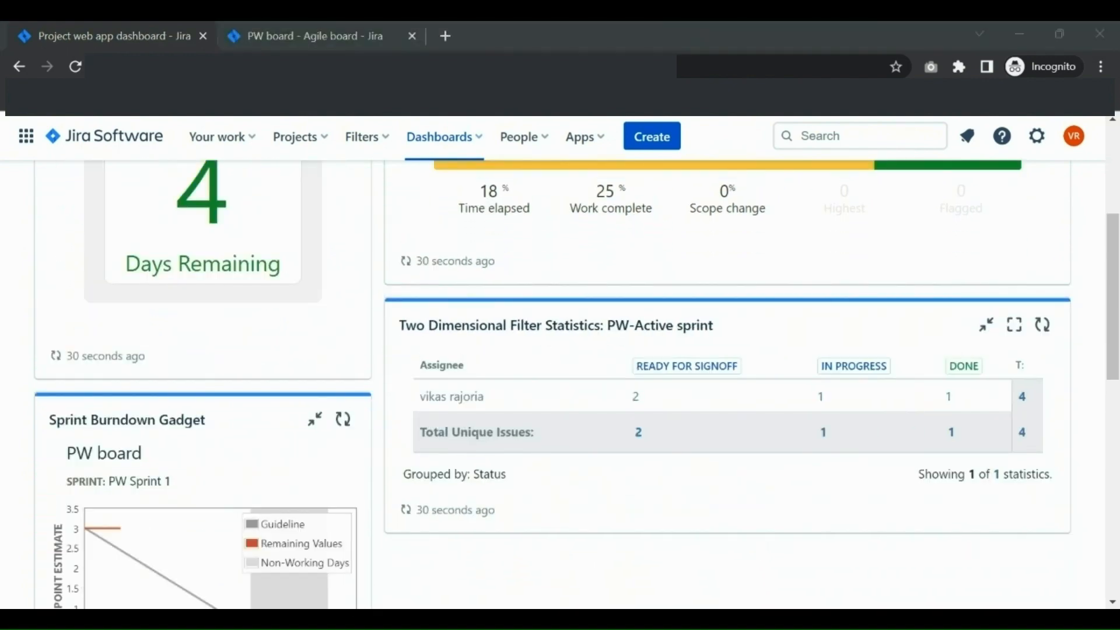
# Find the Filter Results gadget by searching for "filter res" and add it to the dashboard
pyautogui.click(865, 571)
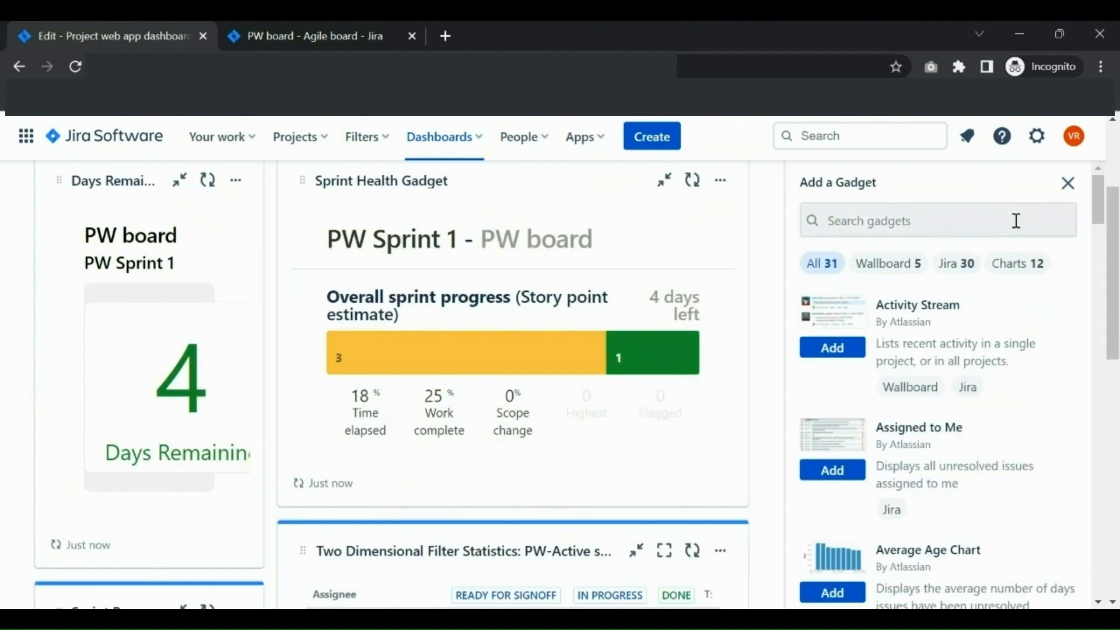
pyautogui.click(1039, 236)
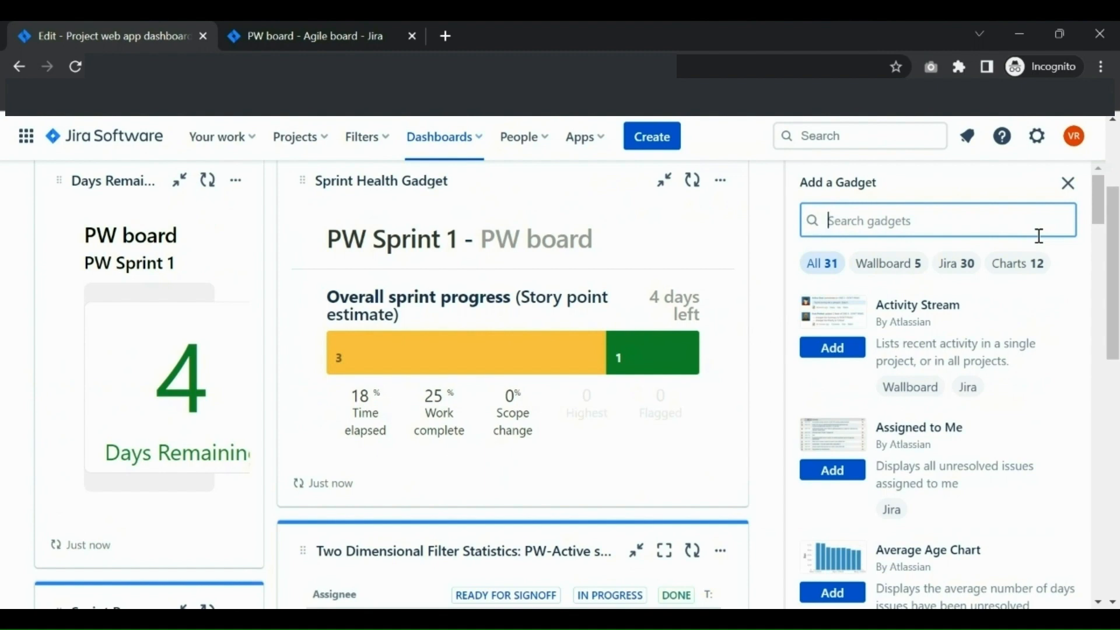
pyautogui.write('filter res')
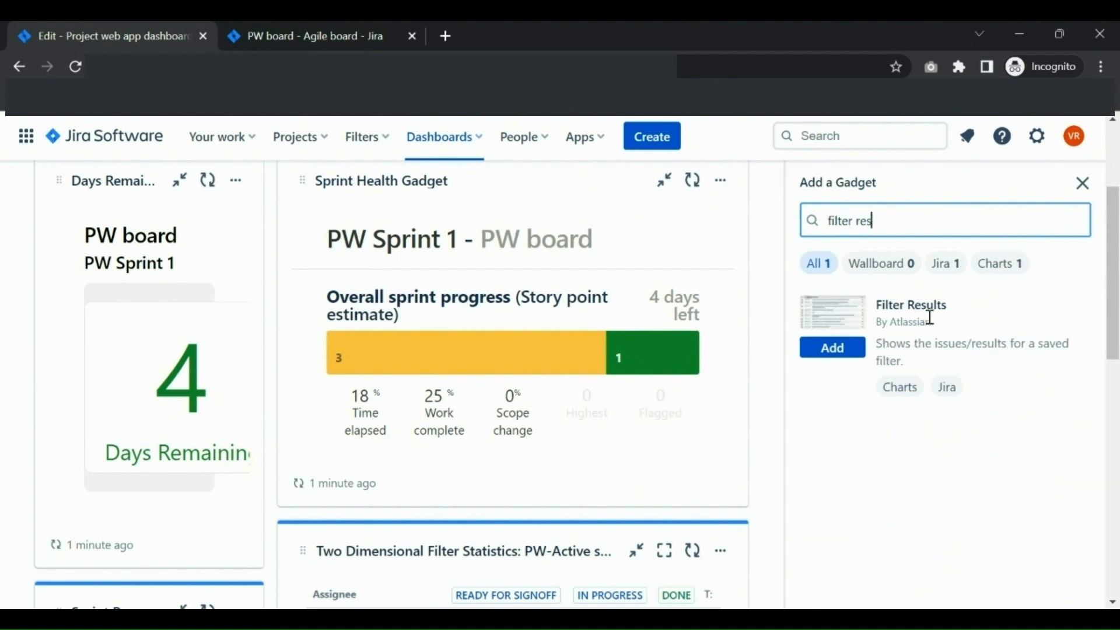
pyautogui.click(832, 349)
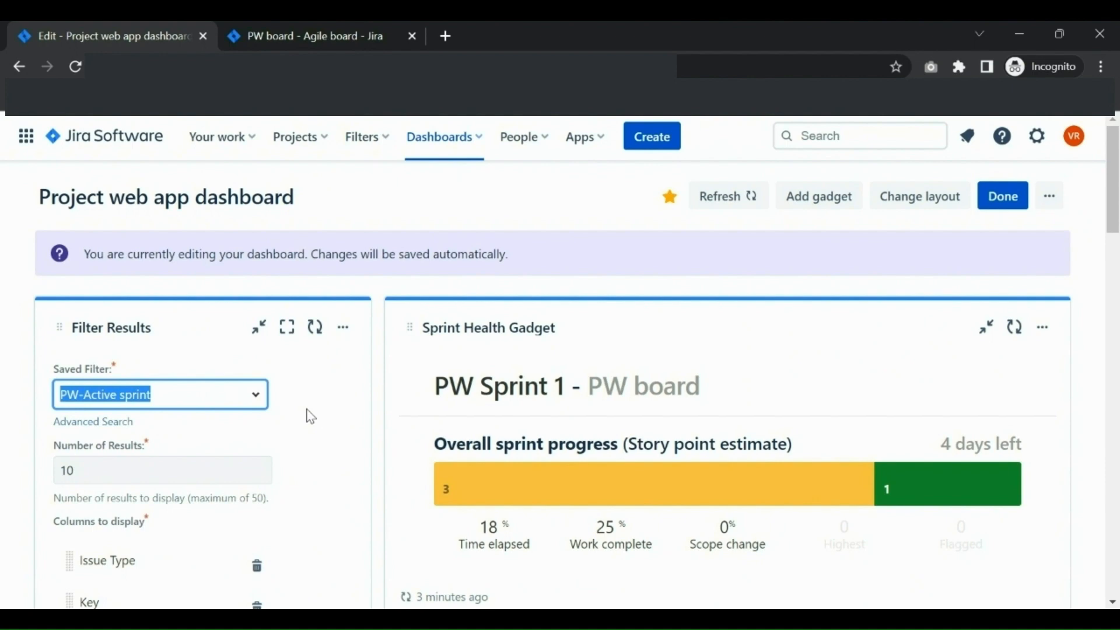
# Use PW-Active sprint as the Filter Results gadget's saved filter and add Story point to its displayed columns
pyautogui.press('Tab')
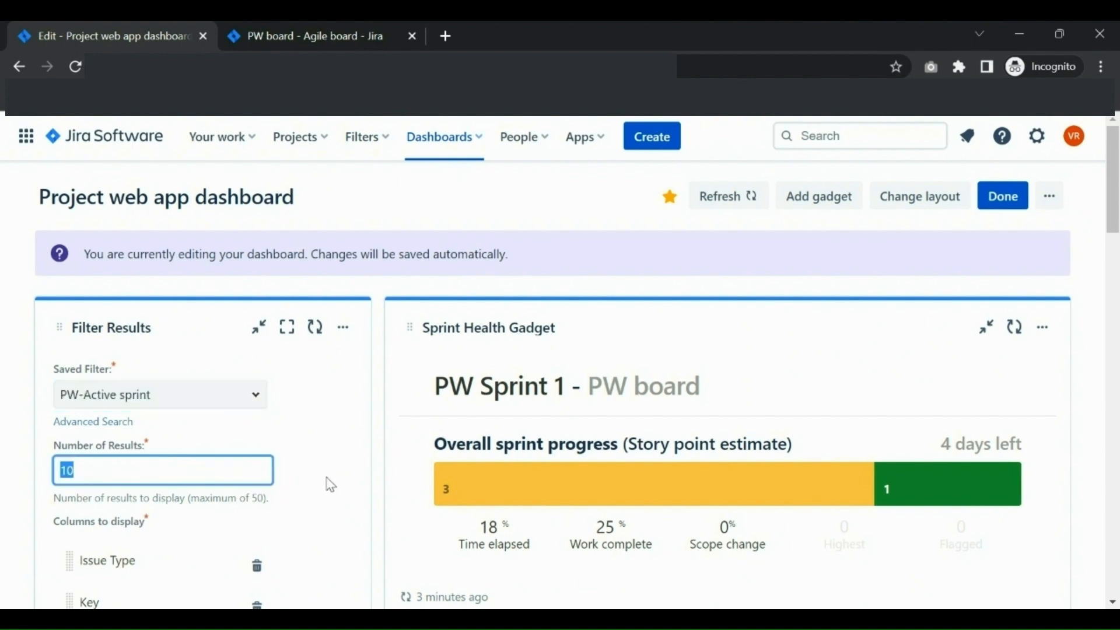
pyautogui.scroll(-6, 327, 482)
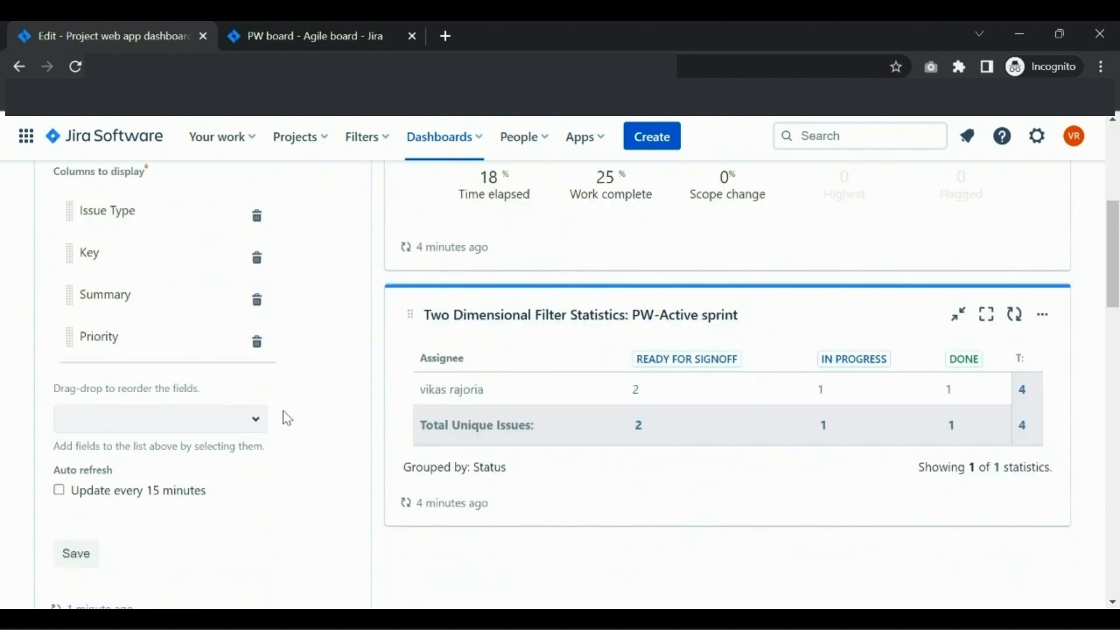
pyautogui.click(231, 425)
pyautogui.write('sto')
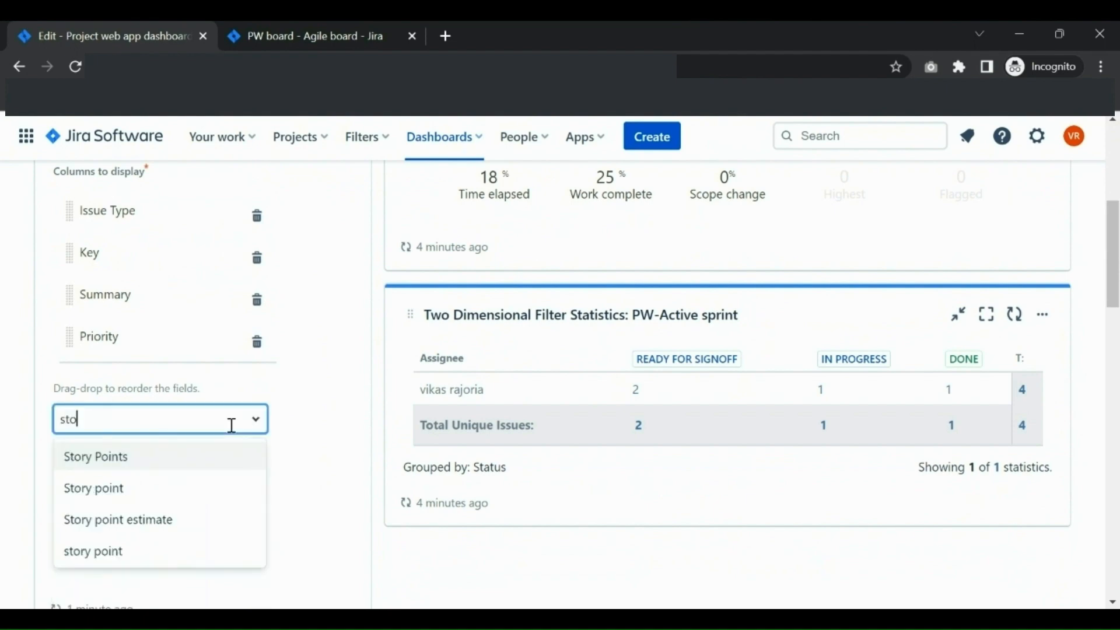
pyautogui.write('ry point')
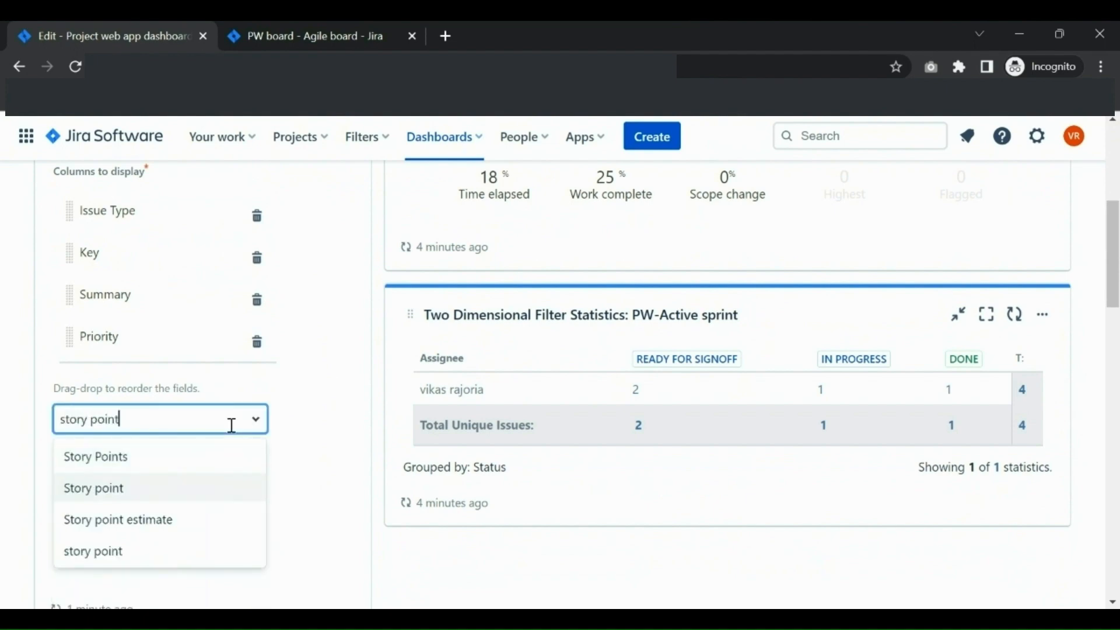
pyautogui.click(137, 489)
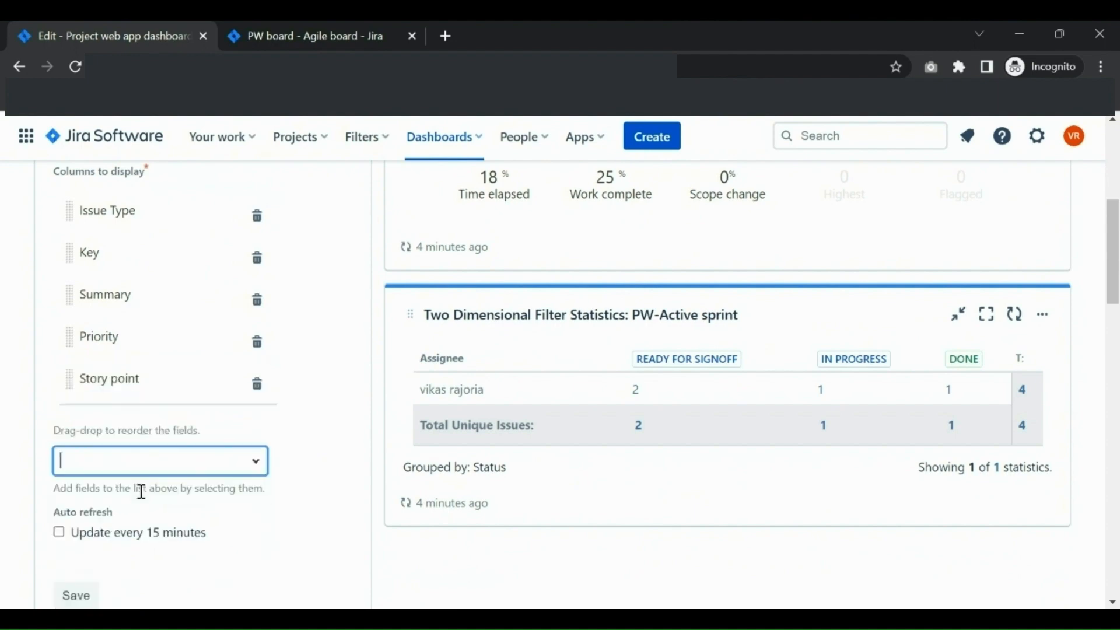
# Save the Filter Results gadget with updates every 15 minutes and move it below the Two Dimensional Filter Statistics gadget
pyautogui.click(60, 533)
pyautogui.scroll(-3, 65, 408)
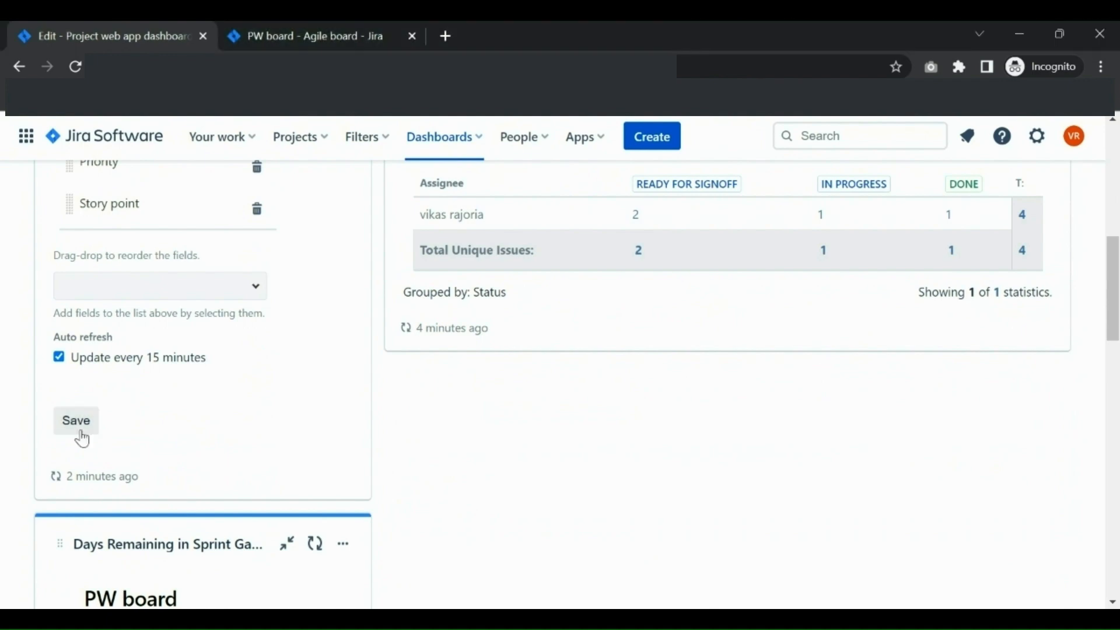
pyautogui.moveTo(217, 234); pyautogui.dragTo(639, 356)
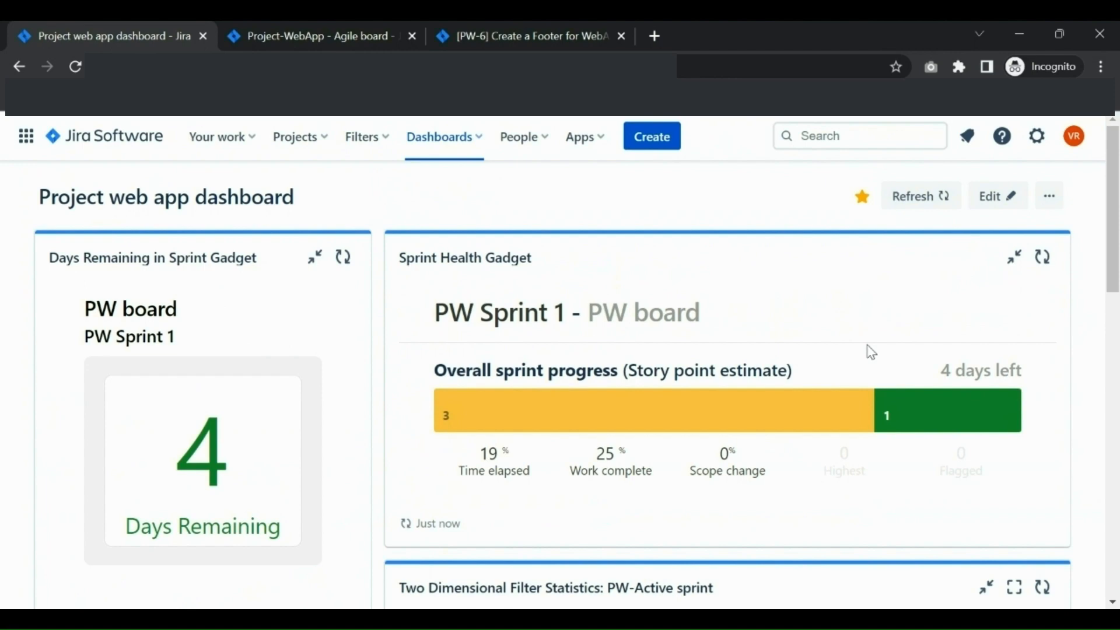
# Review the finished dashboard's Days Remaining, Sprint Burndown, Pie Chart, Sprint Health and Two Dimensional Filter Statistics gadgets
pyautogui.moveTo(255, 261); pyautogui.dragTo(49, 286)
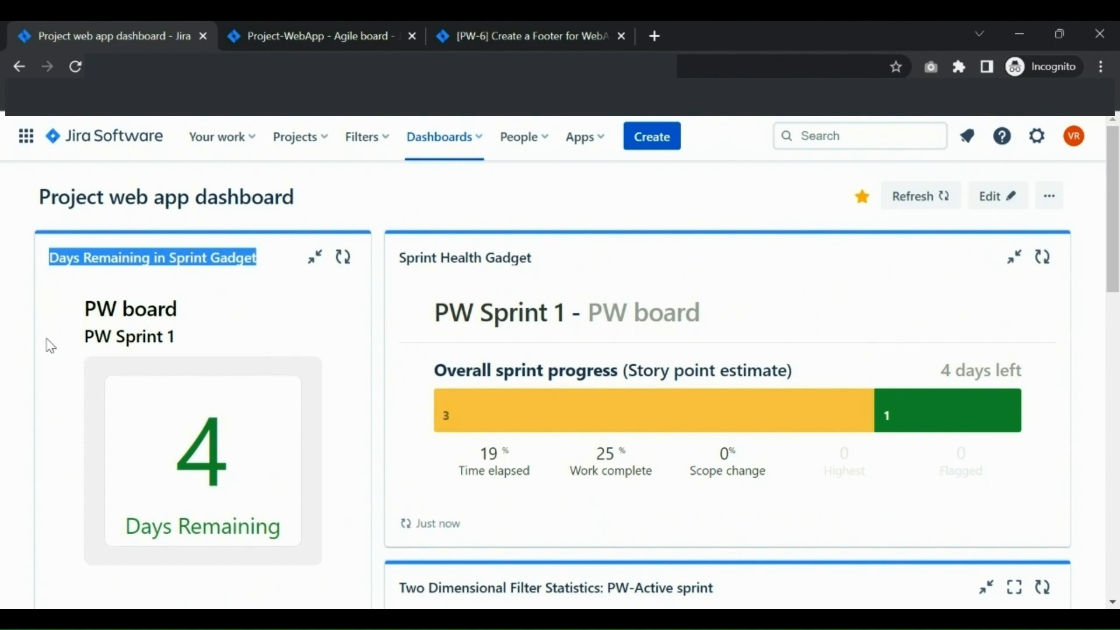
pyautogui.scroll(-6, 252, 268)
pyautogui.moveTo(205, 246); pyautogui.dragTo(11, 267)
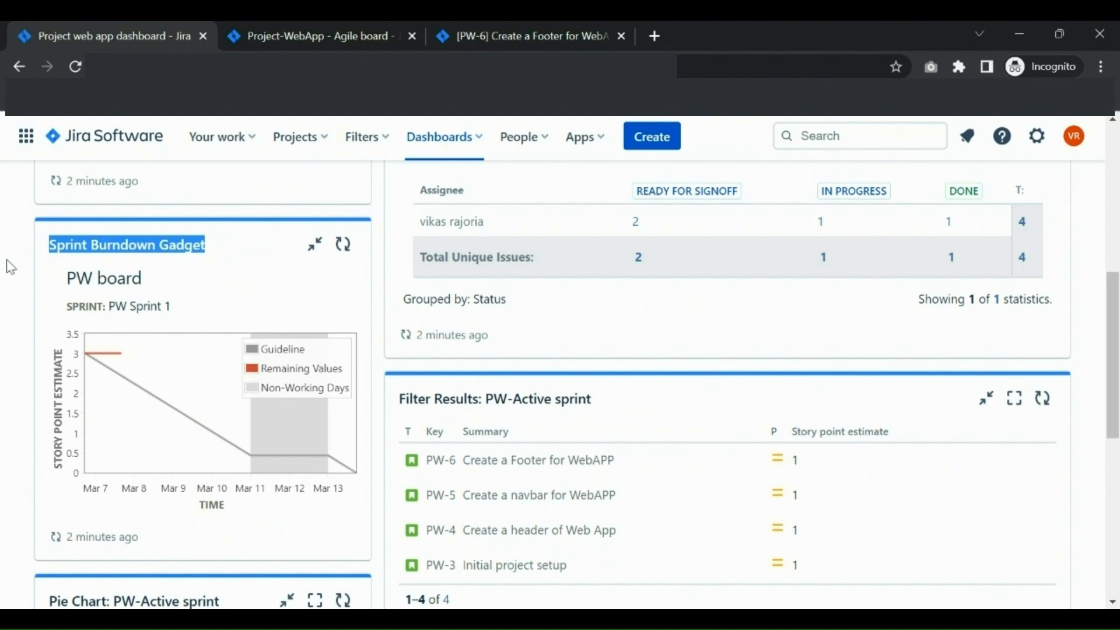
pyautogui.click(12, 267)
pyautogui.scroll(-6, 20, 264)
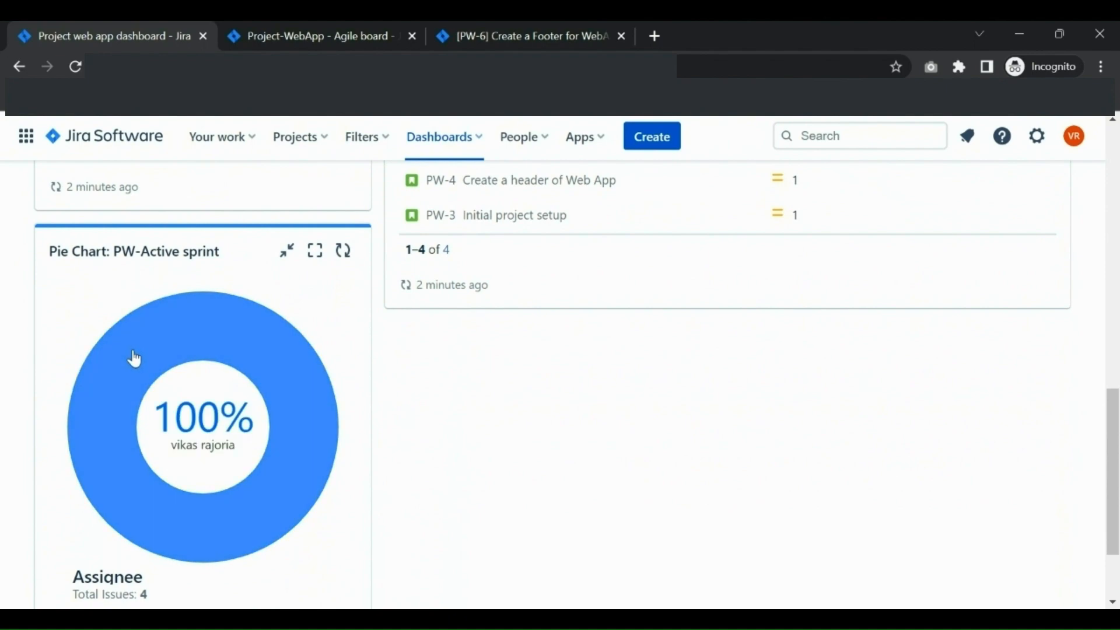
pyautogui.scroll(-2, 116, 344)
pyautogui.scroll(7, 60, 290)
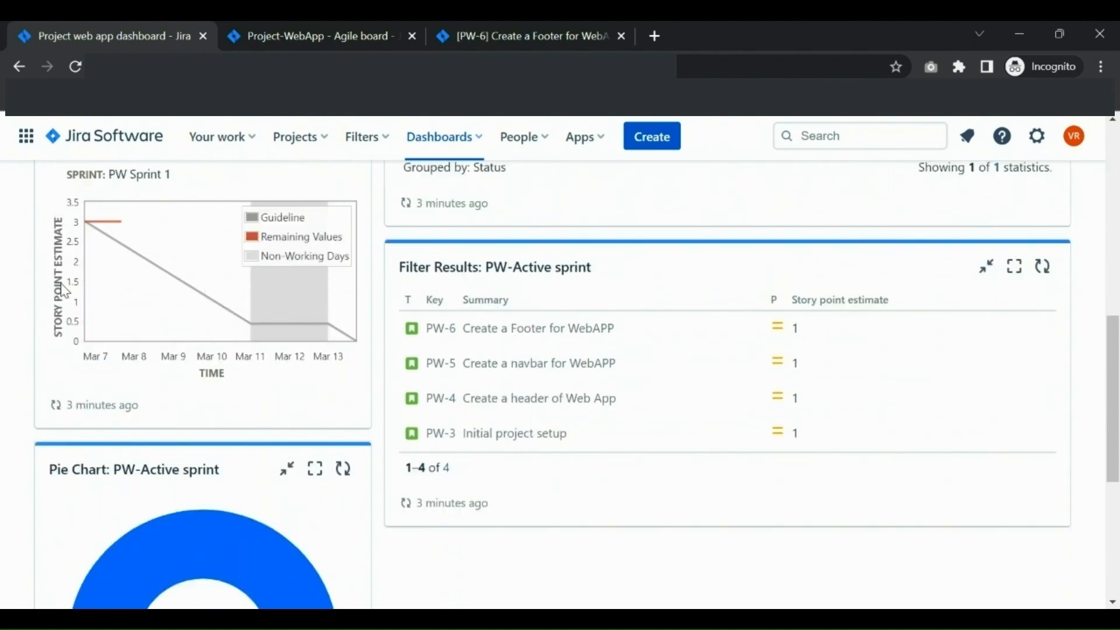
pyautogui.scroll(7, 65, 290)
pyautogui.moveTo(531, 258); pyautogui.dragTo(410, 270)
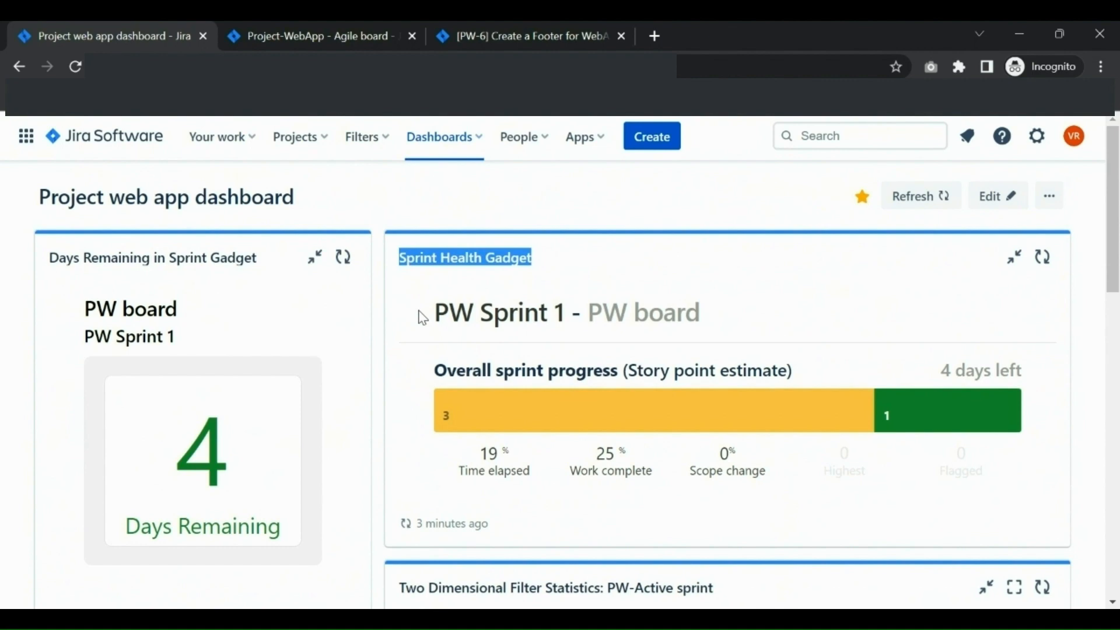
pyautogui.scroll(-6, 757, 257)
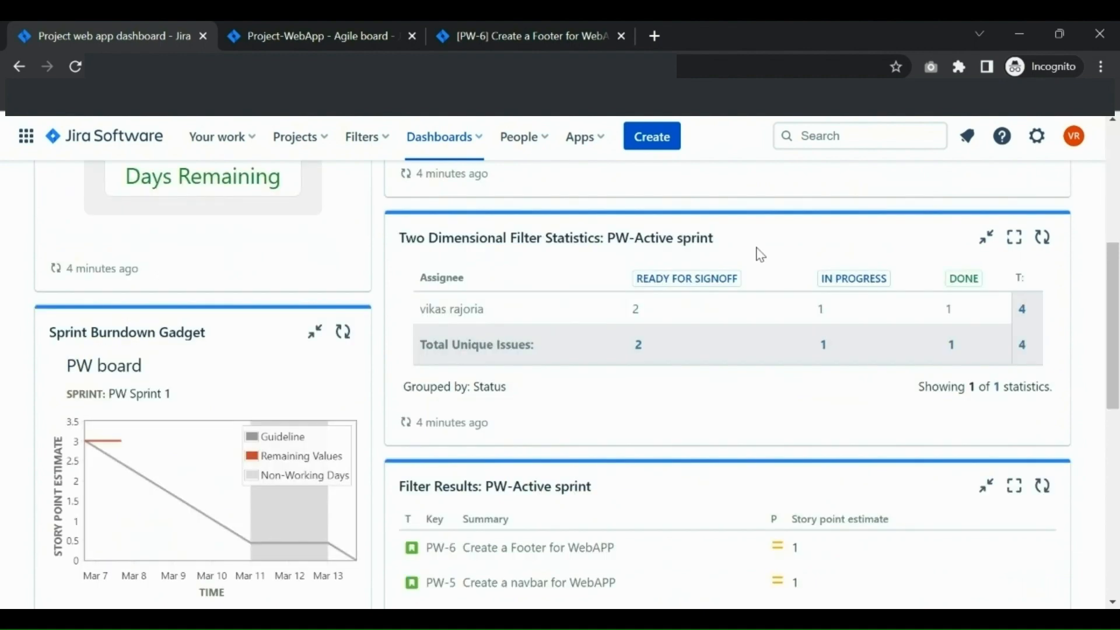